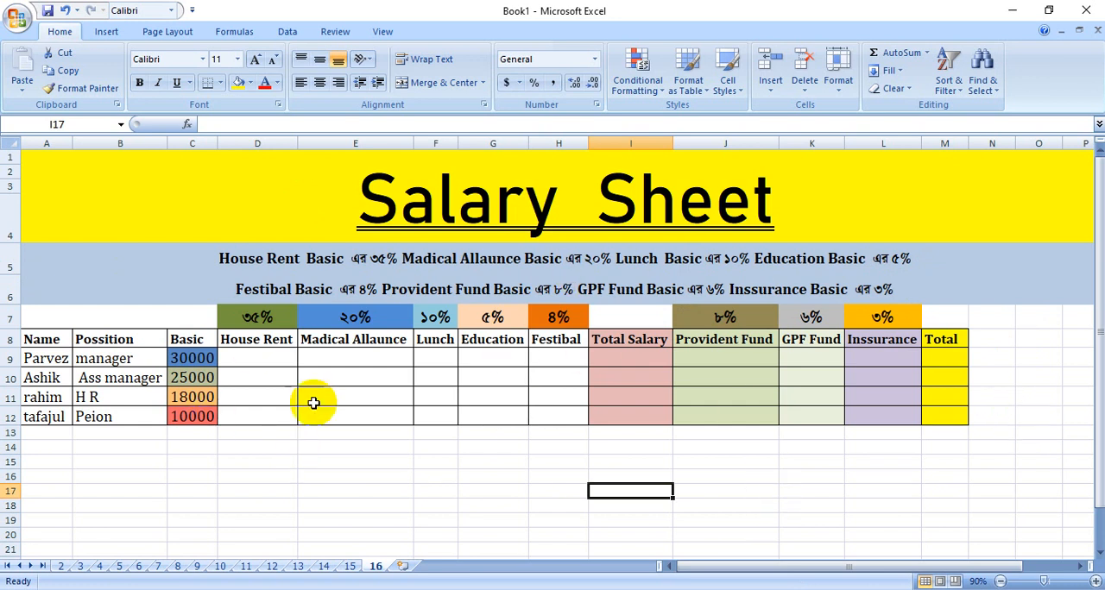
Calculate House Rent in D9 with the formula =C9*35% and fill it down to D12.
left_click(261, 358)
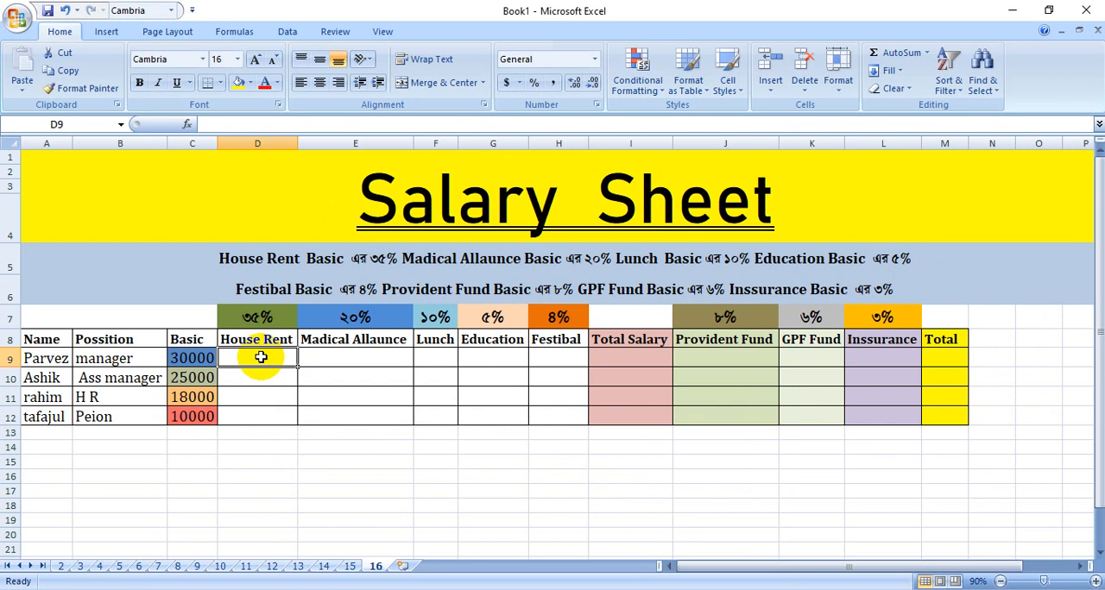
type("=")
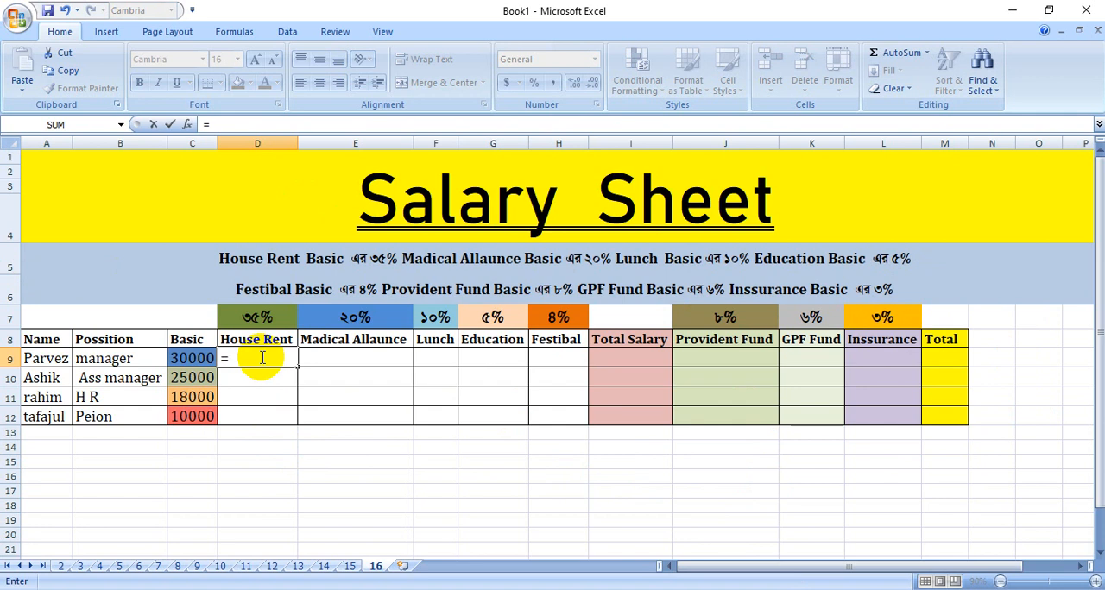
left_click(193, 357)
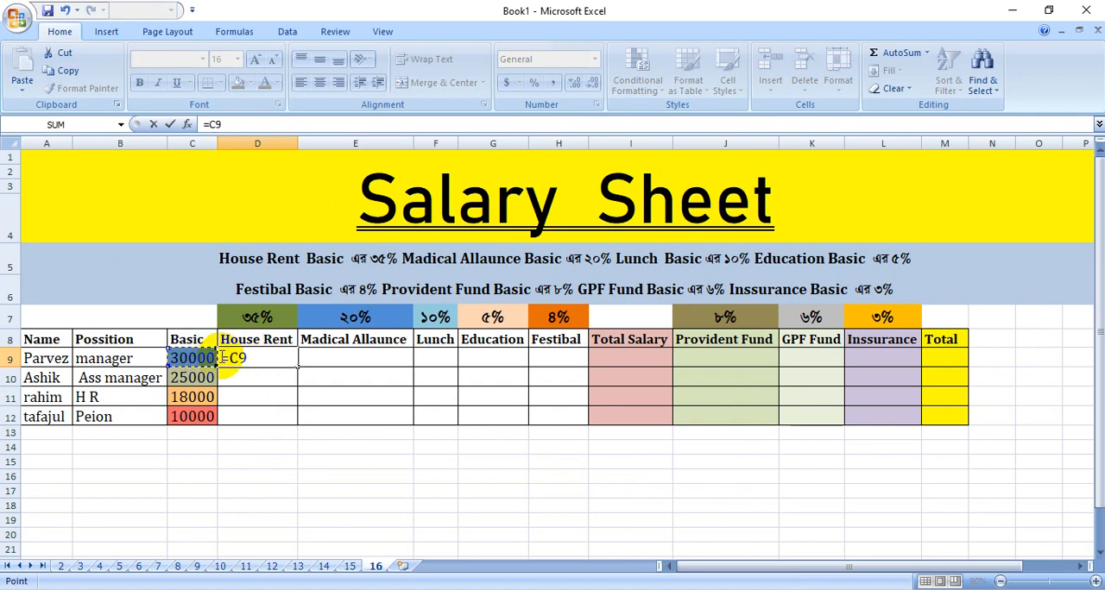
type("*")
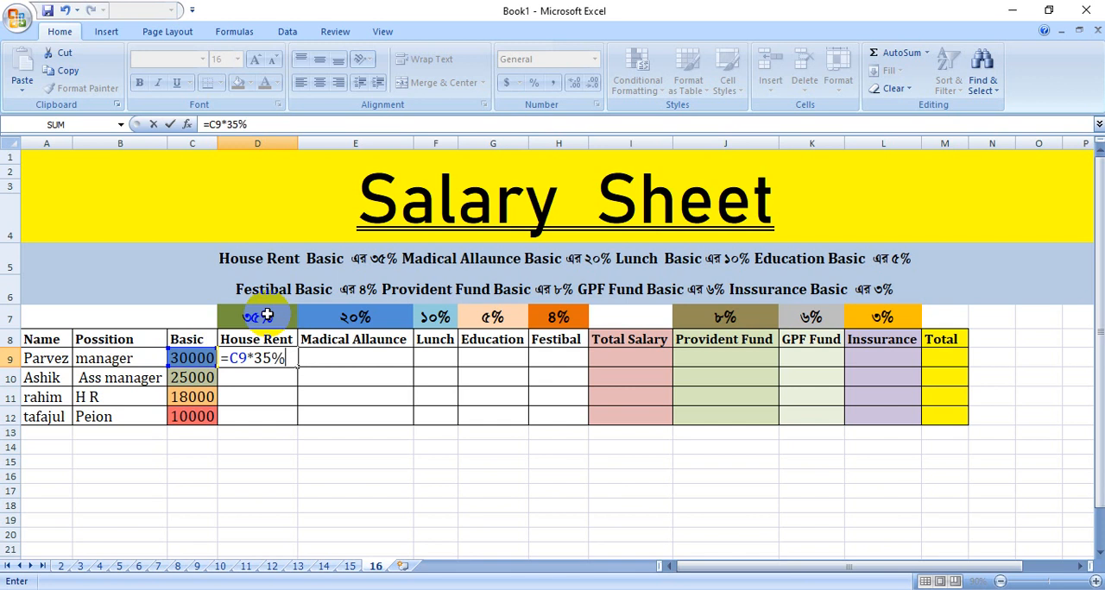
key("Return")
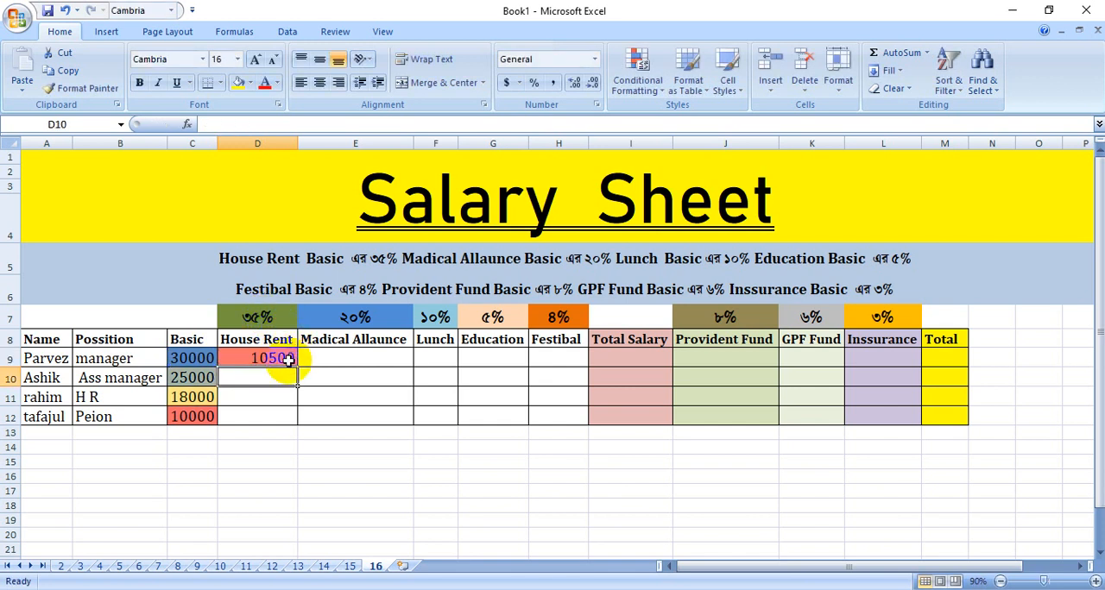
left_click(317, 397)
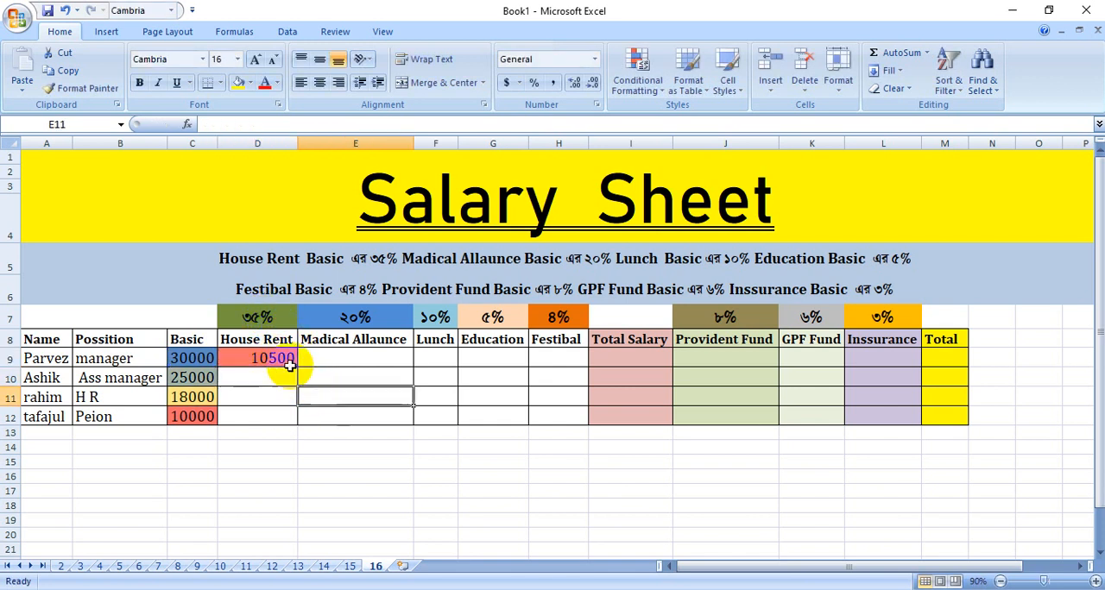
left_click(281, 359)
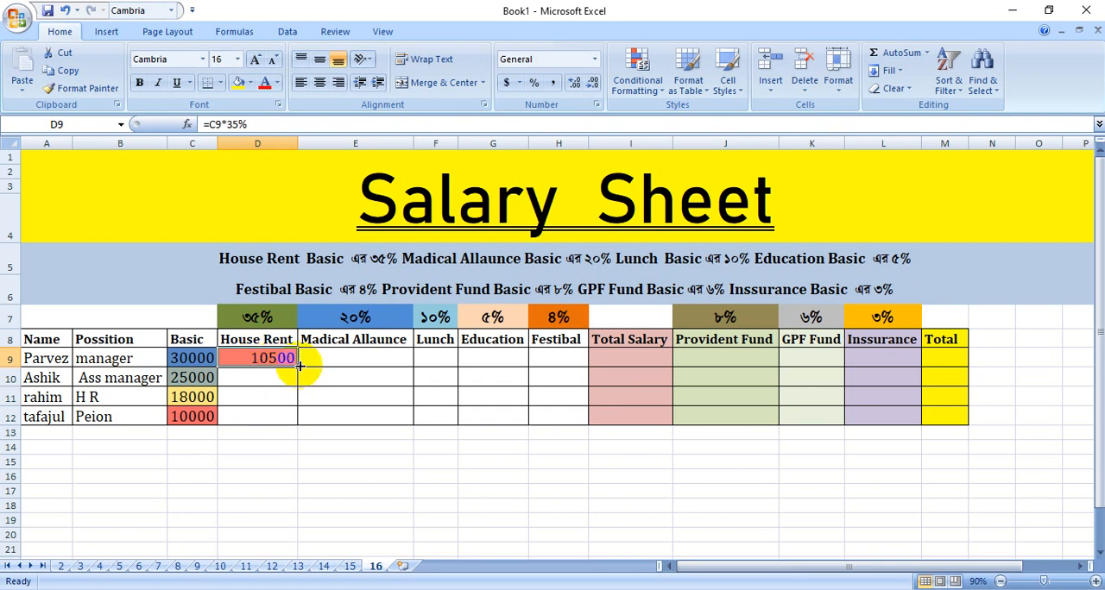
left_click_drag(298, 366, 301, 423)
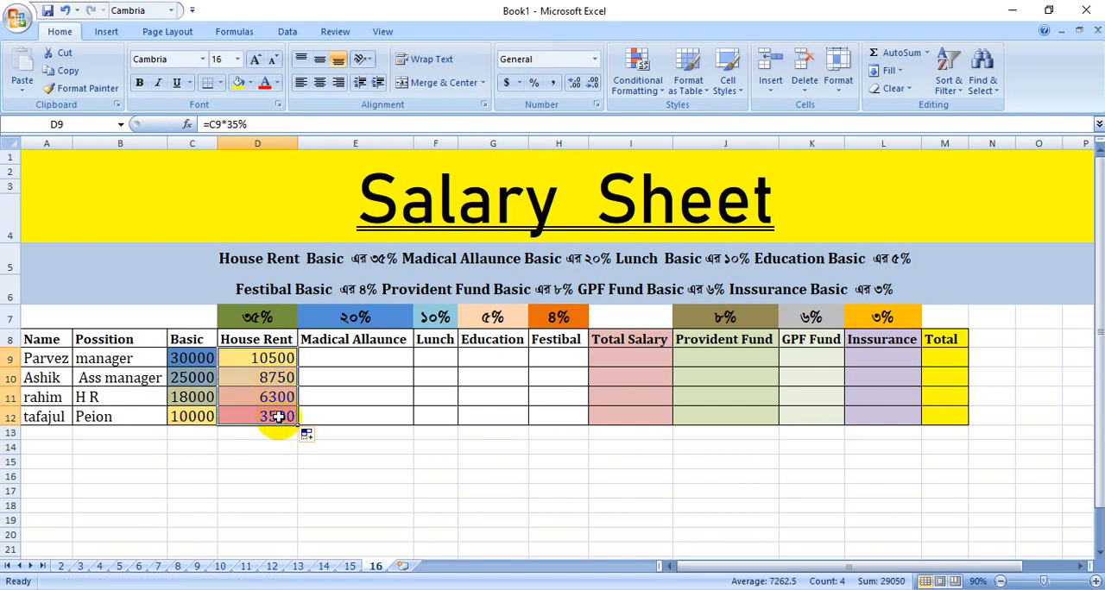
Calculate Madical Allaunce in E9 with the formula =C9*20% and fill it down to E12.
left_click(345, 354)
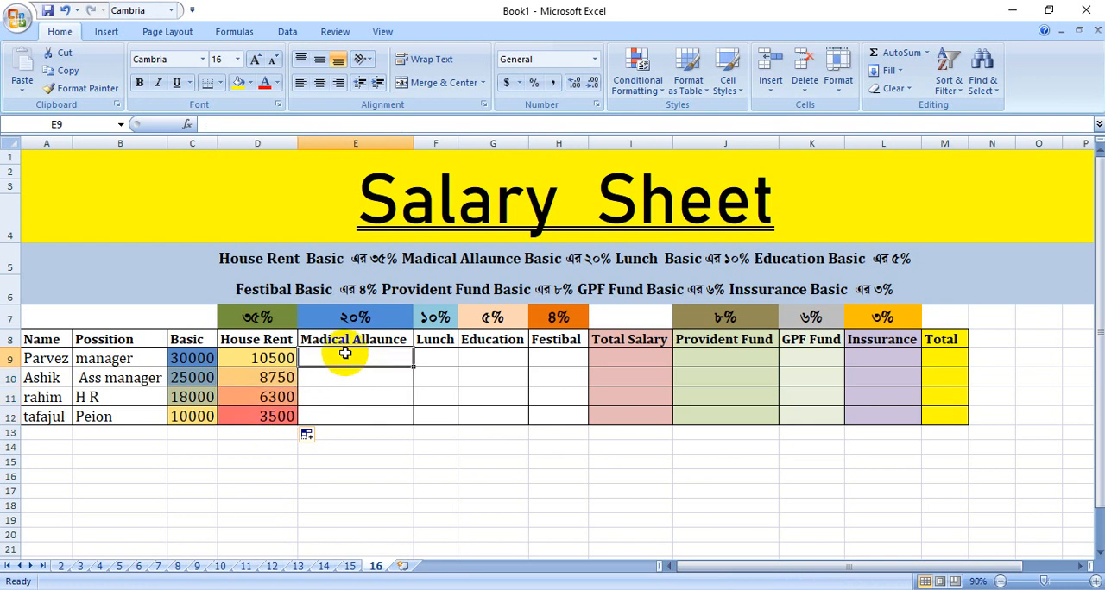
type("=")
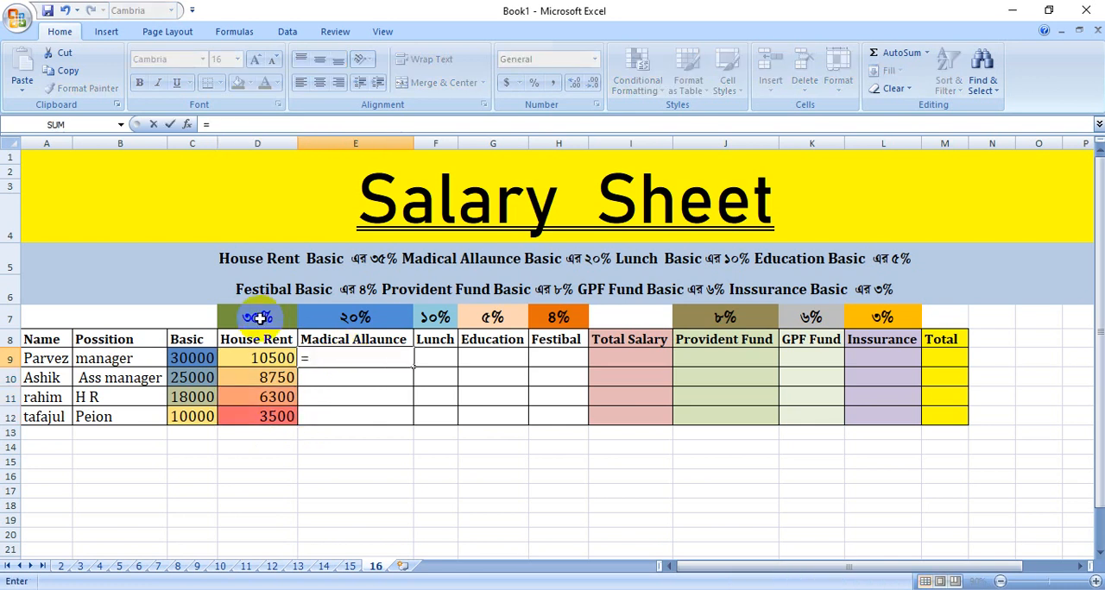
left_click(185, 359)
type("*")
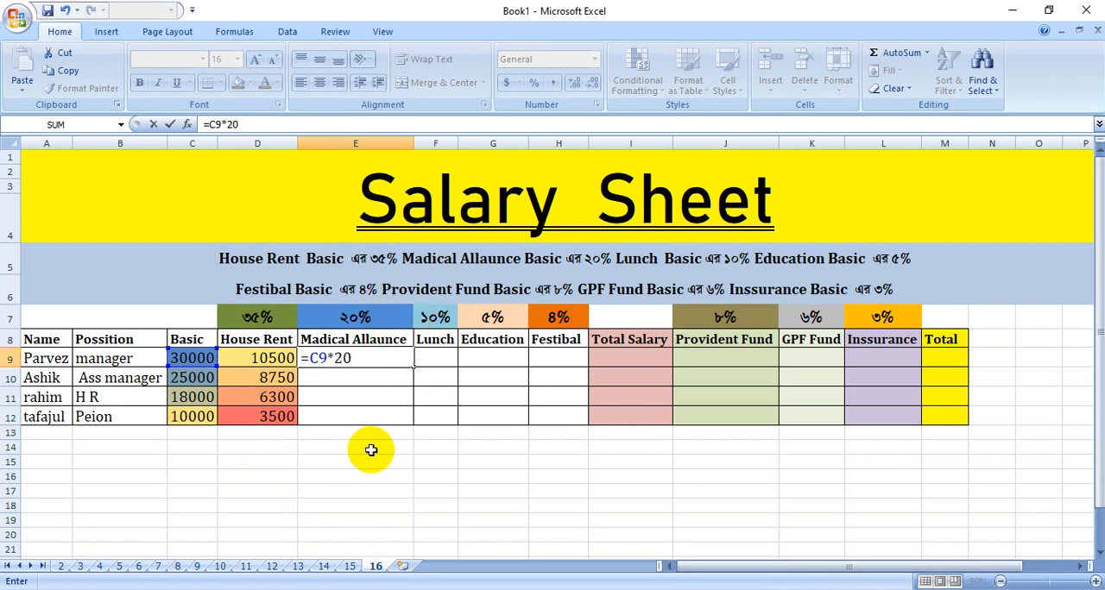
type("20%")
key("Return")
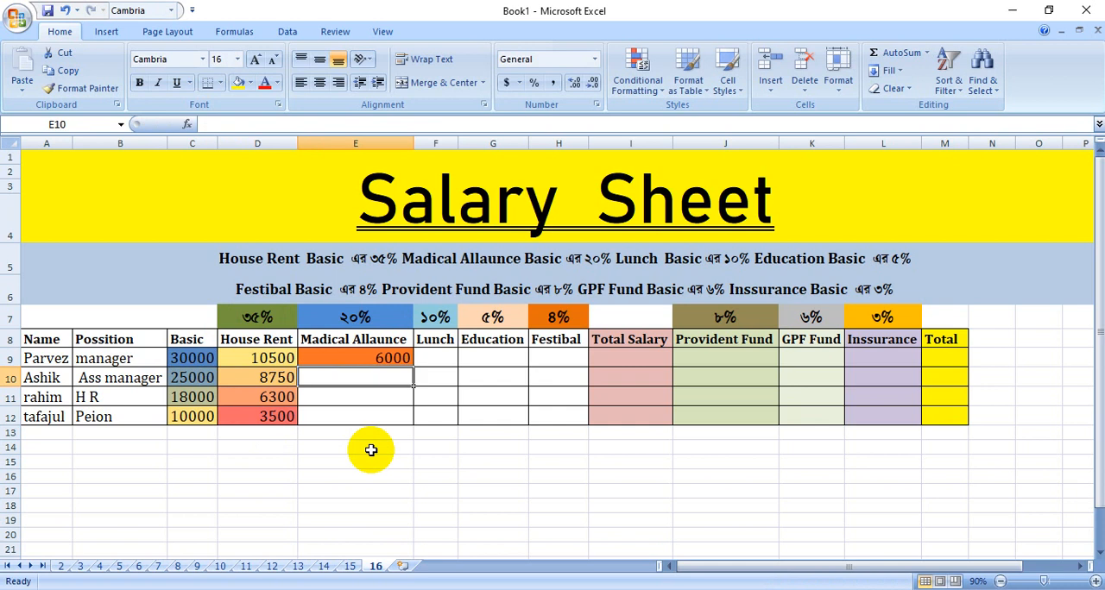
left_click(405, 360)
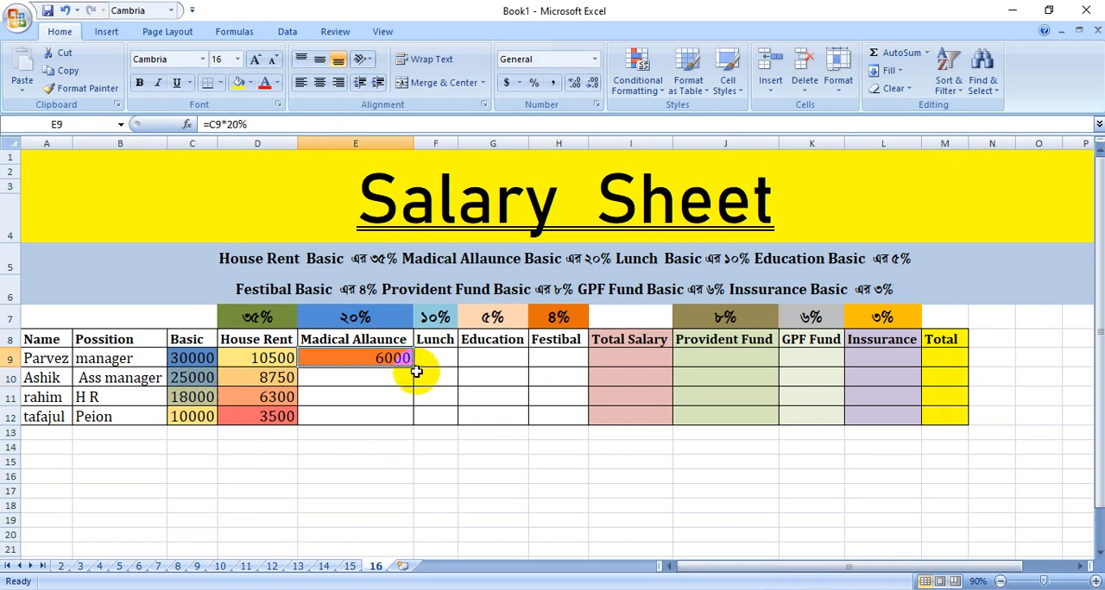
left_click_drag(412, 366, 402, 420)
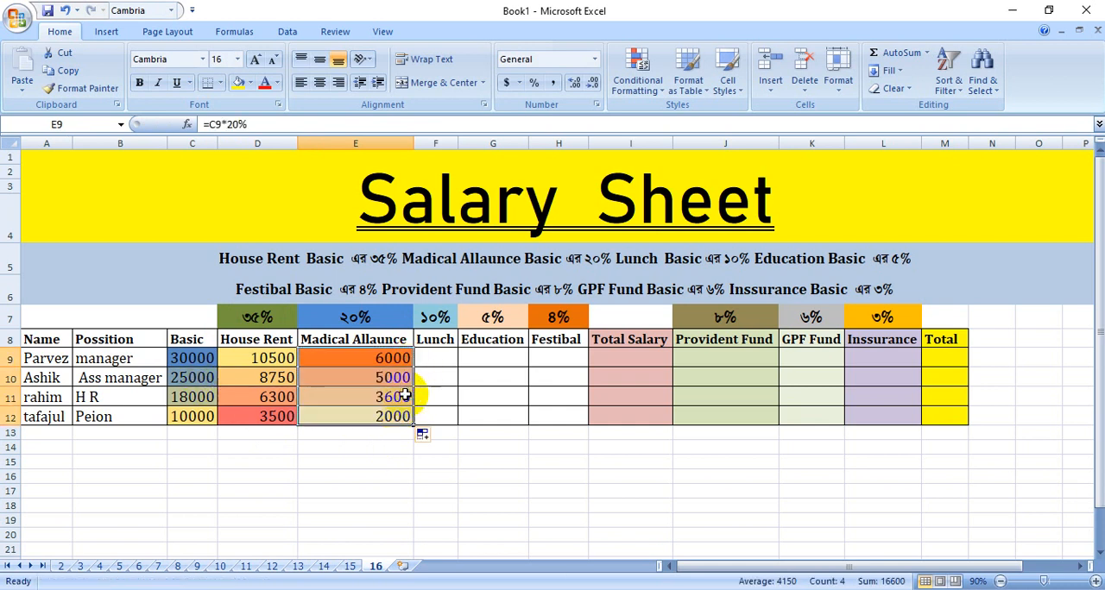
Calculate Lunch in F9 with the formula =C9*10% and fill it down to F12.
left_click(436, 358)
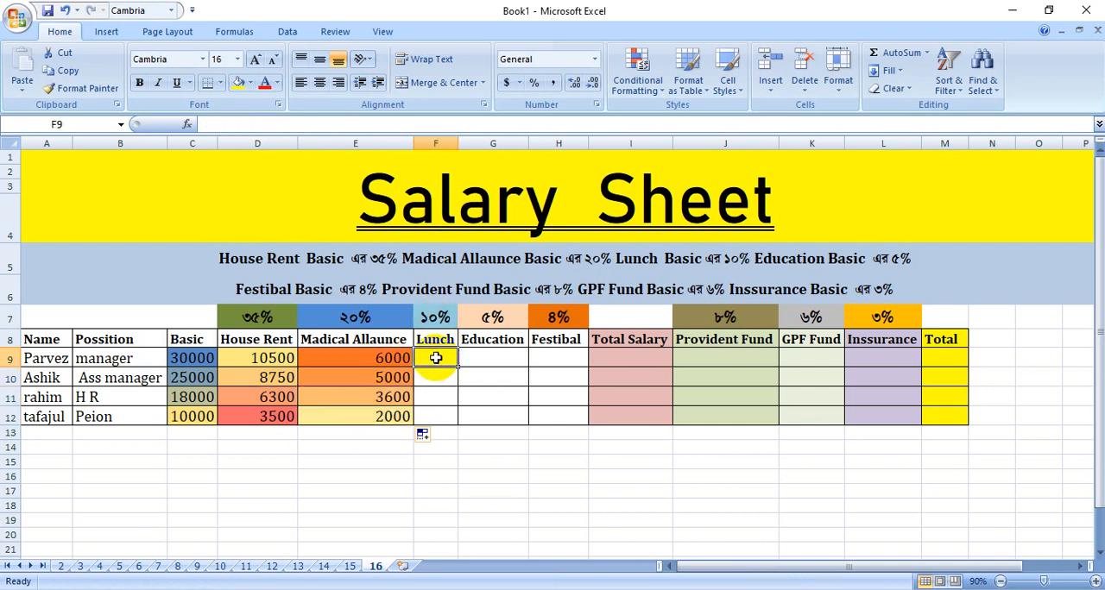
type("=")
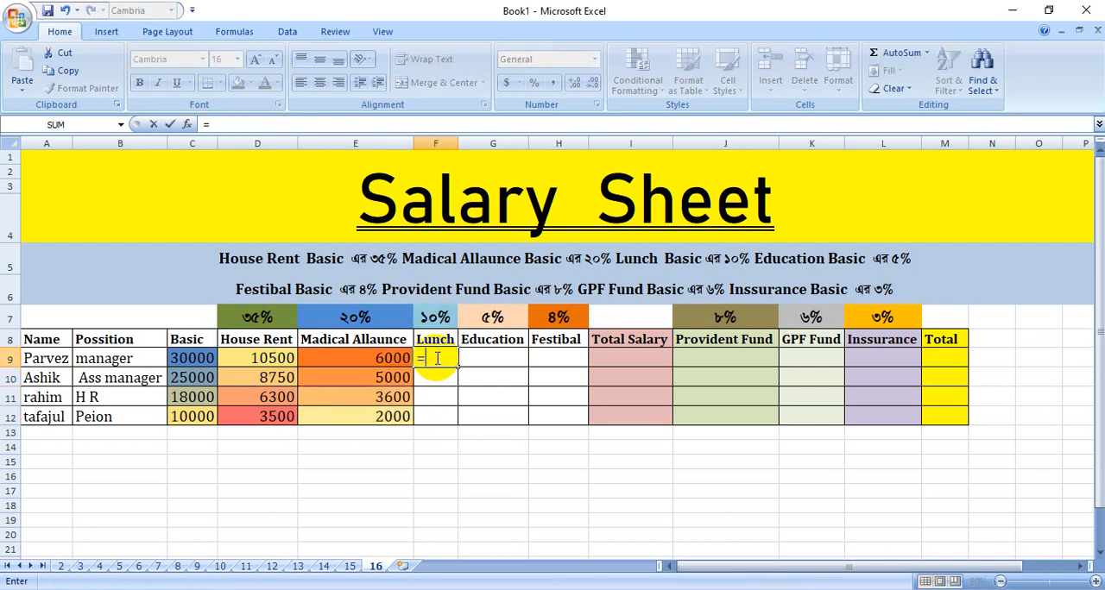
left_click(195, 358)
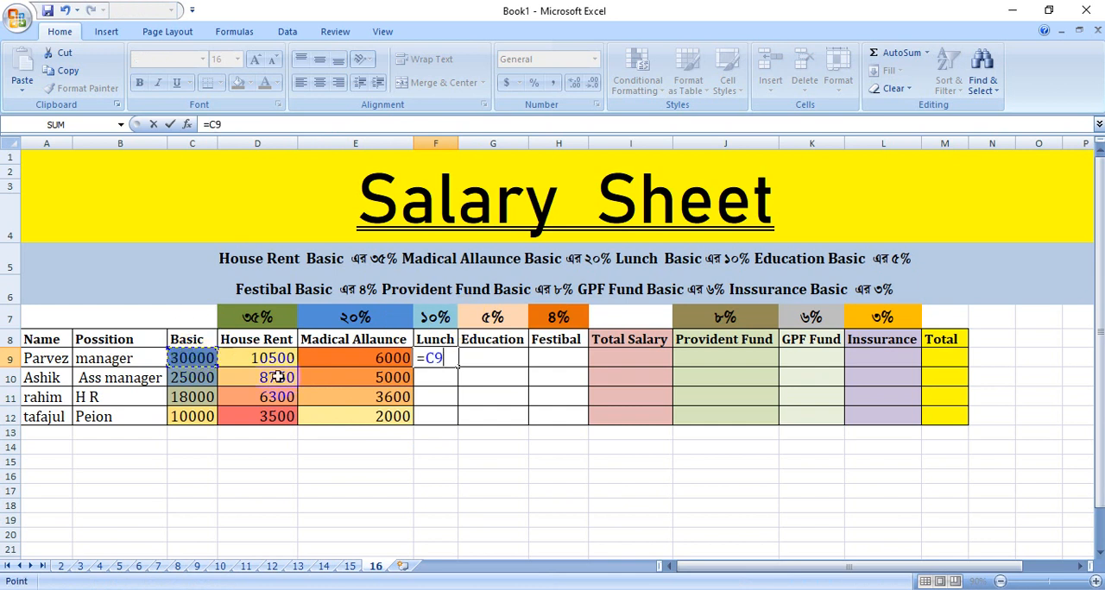
type("*10")
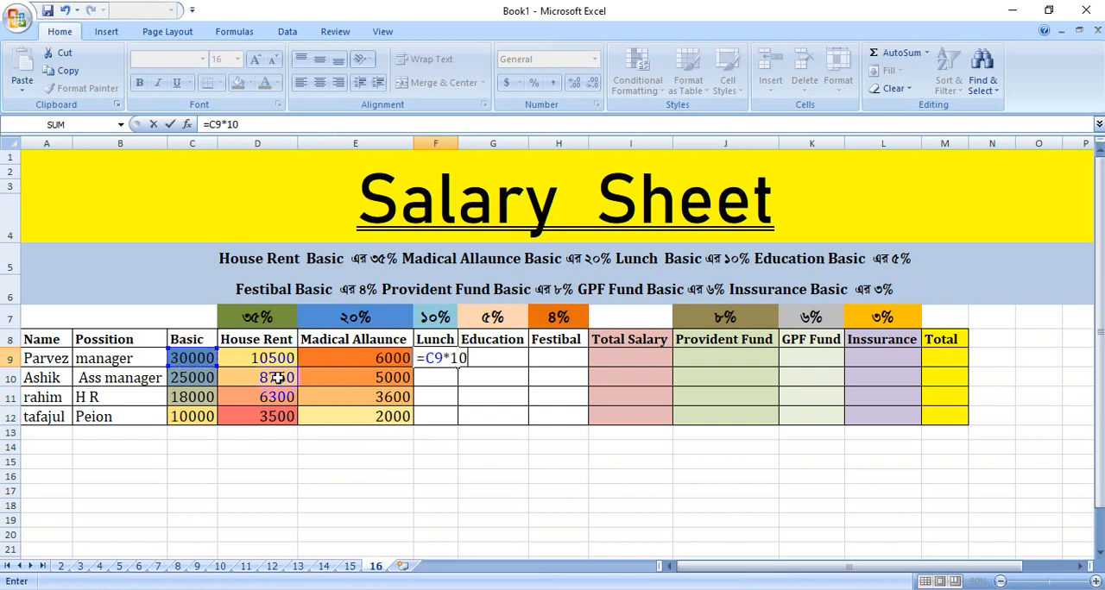
type("%")
key("Return")
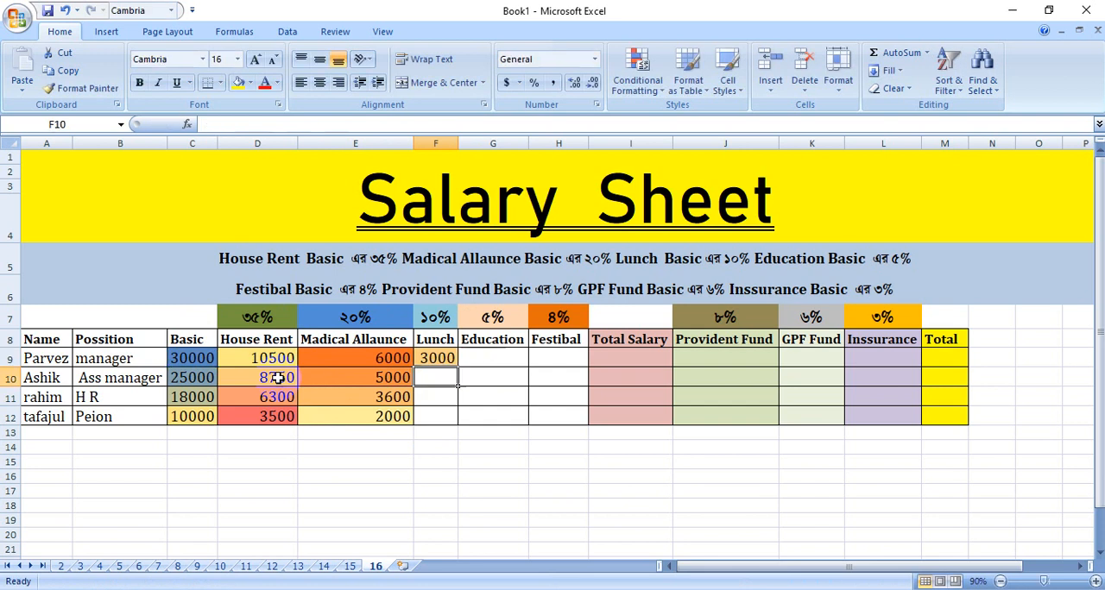
left_click(441, 358)
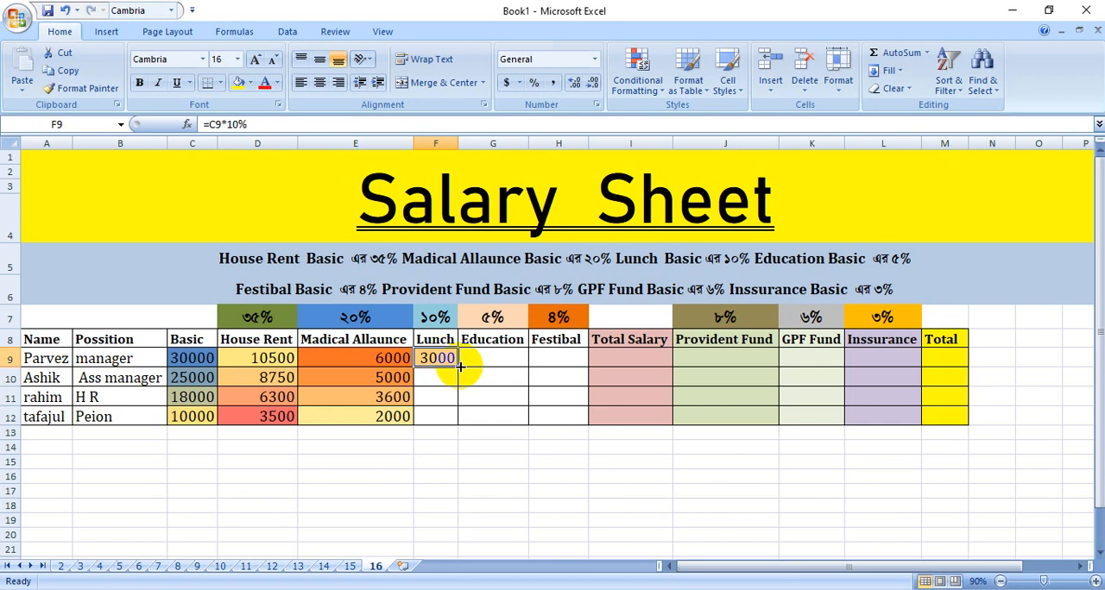
left_click_drag(460, 367, 455, 417)
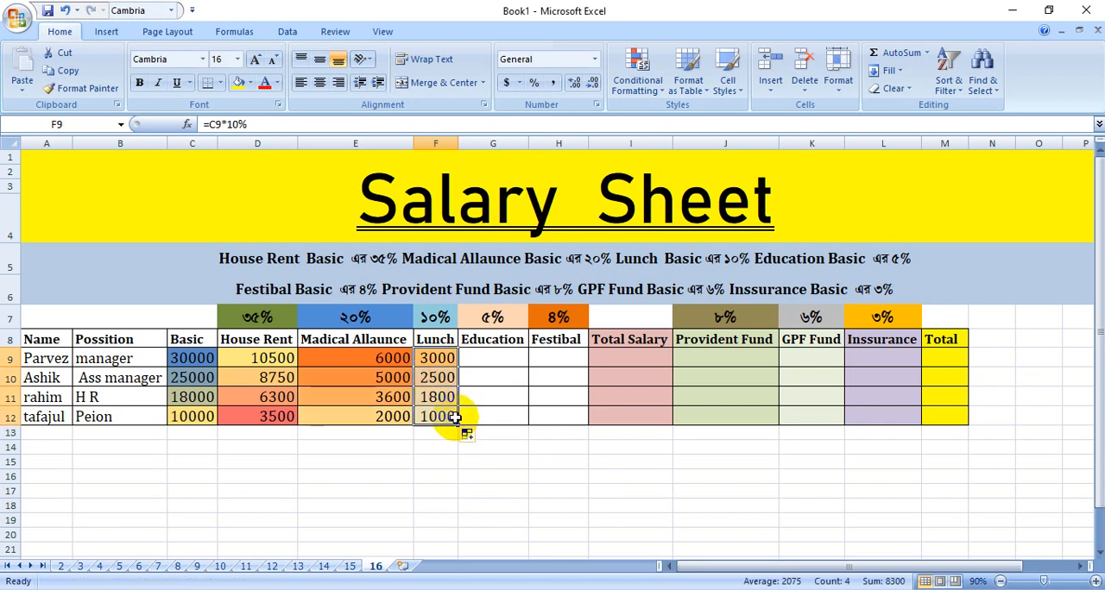
Calculate Education in G9 with the formula =C9*5% and fill it down to G12.
left_click(488, 353)
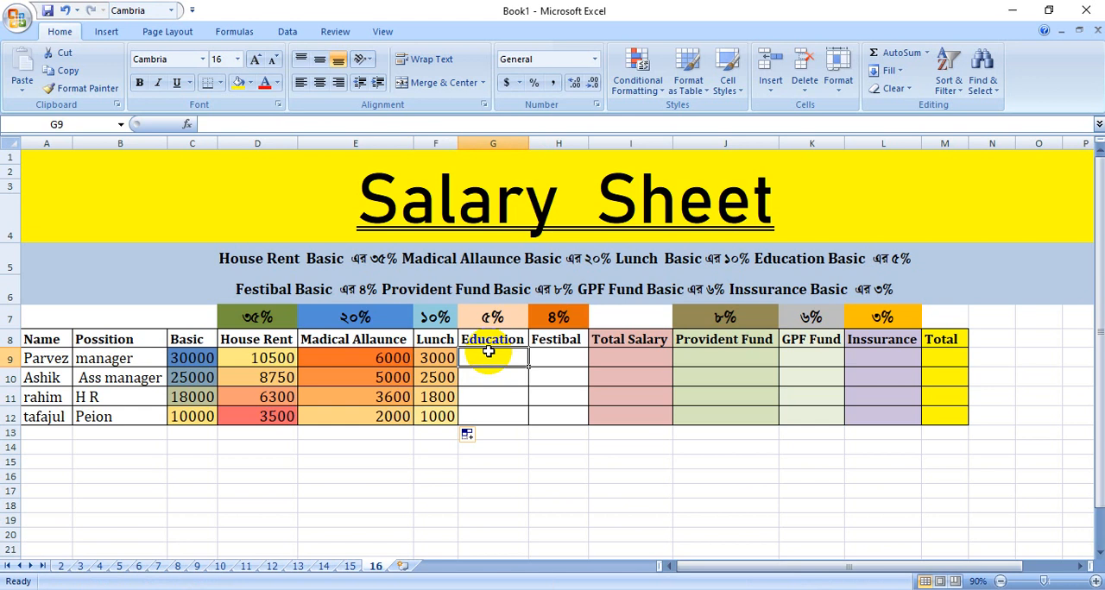
type("=")
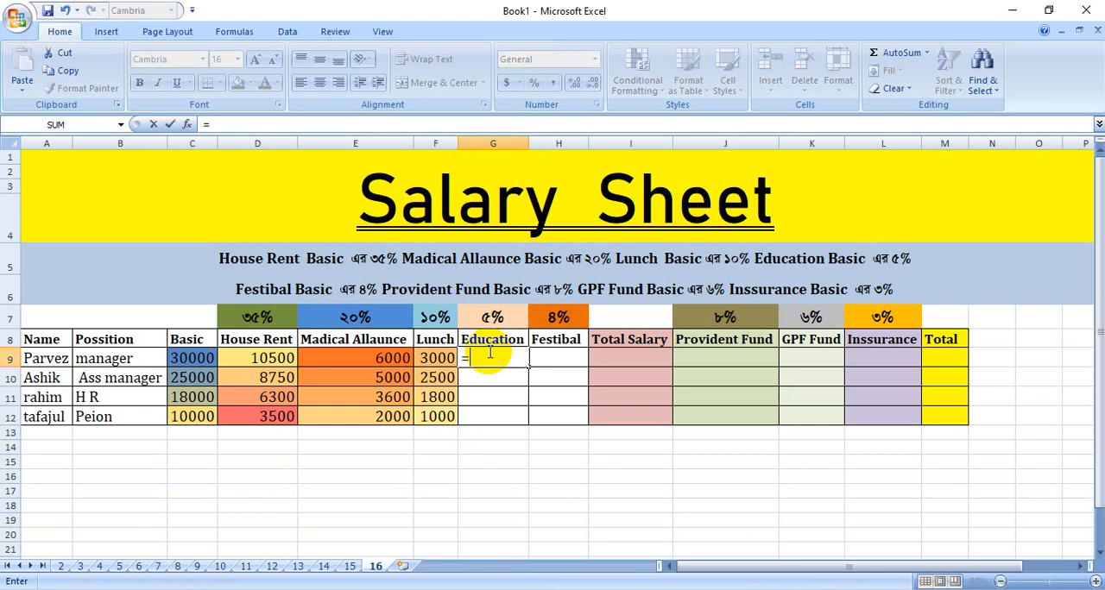
left_click(192, 360)
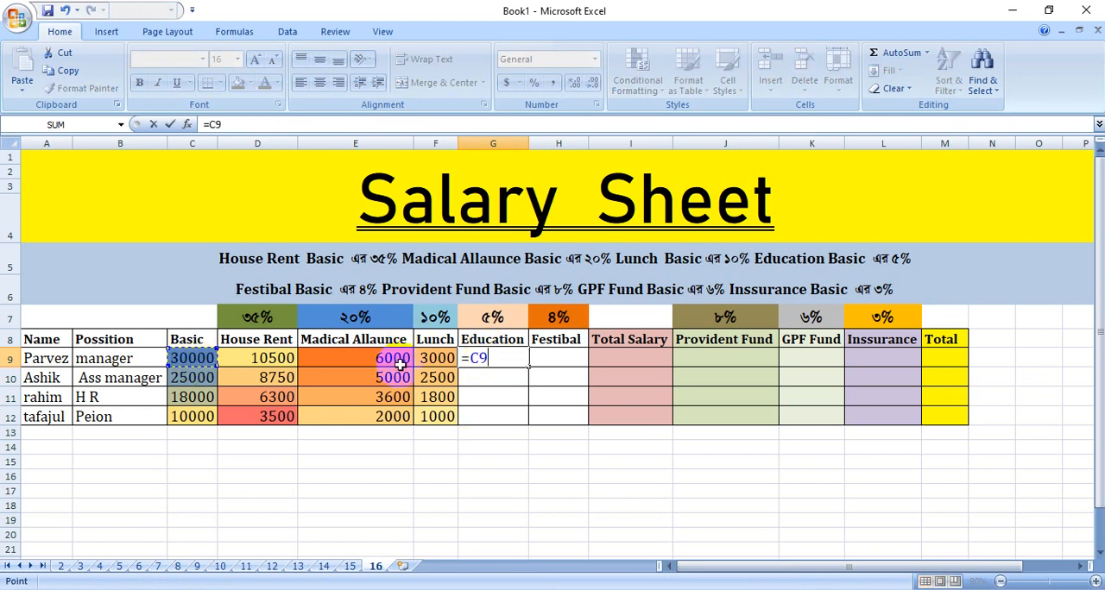
type("*")
key("Return")
left_click(496, 359)
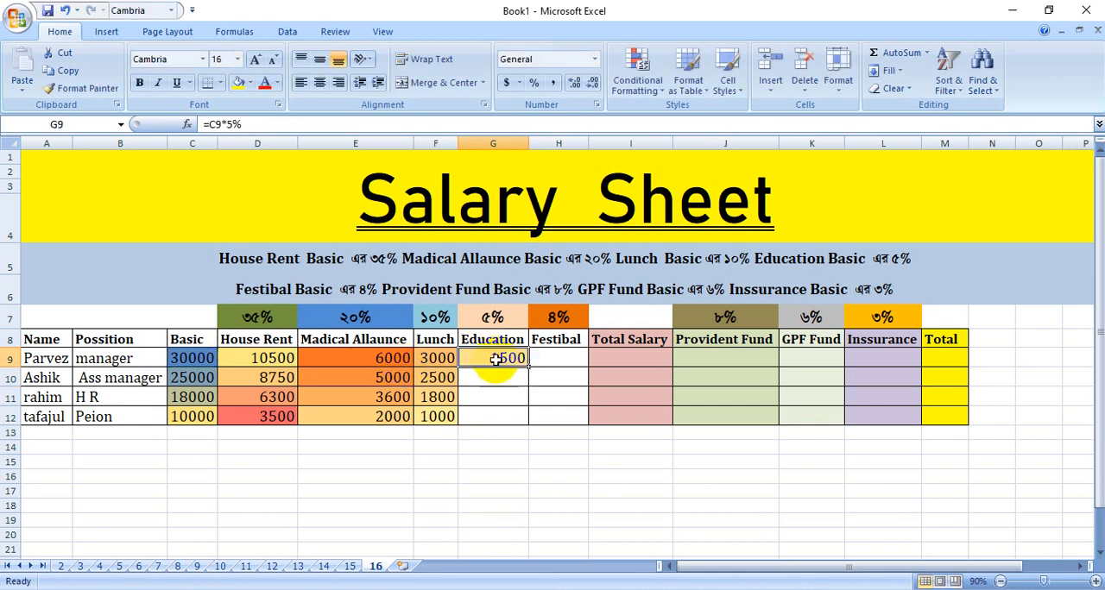
left_click_drag(526, 368, 528, 420)
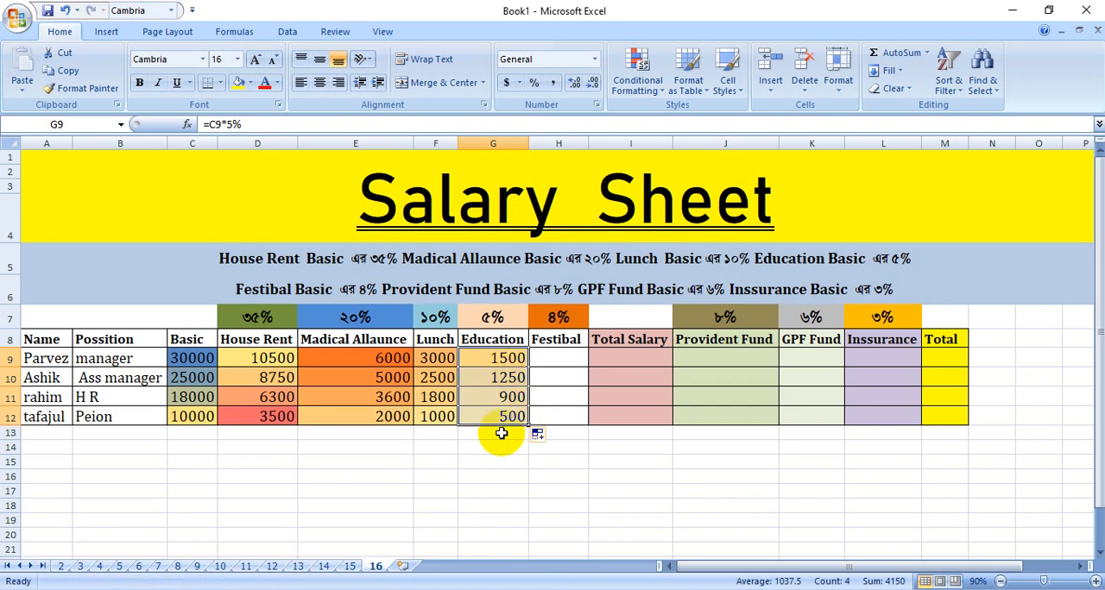
Calculate Festibal in H9 with the formula =C9*4% and fill it down to H12.
left_click(557, 359)
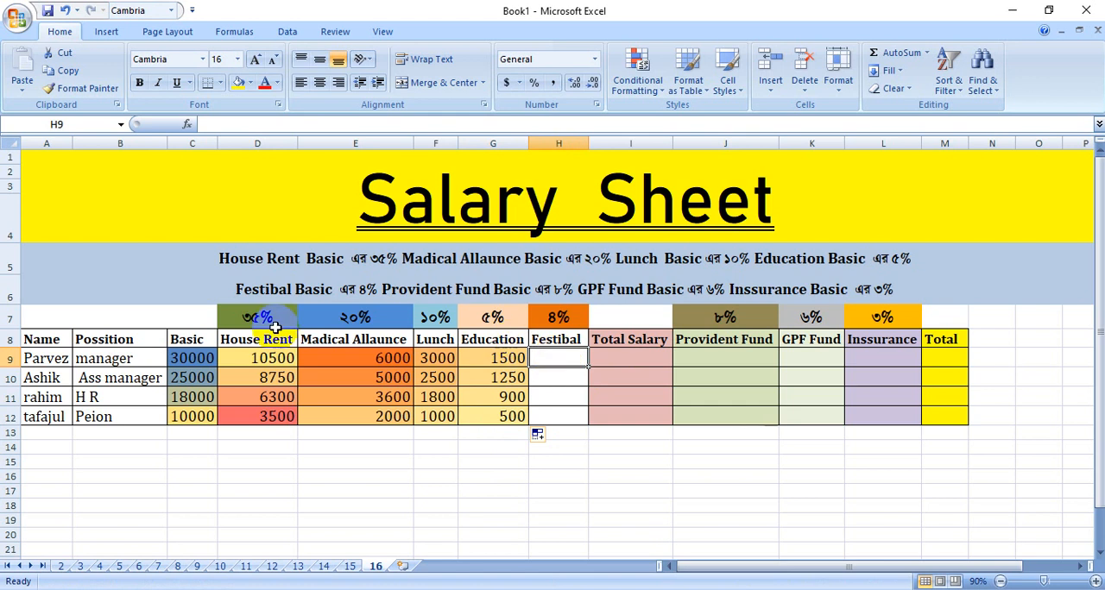
left_click(195, 359)
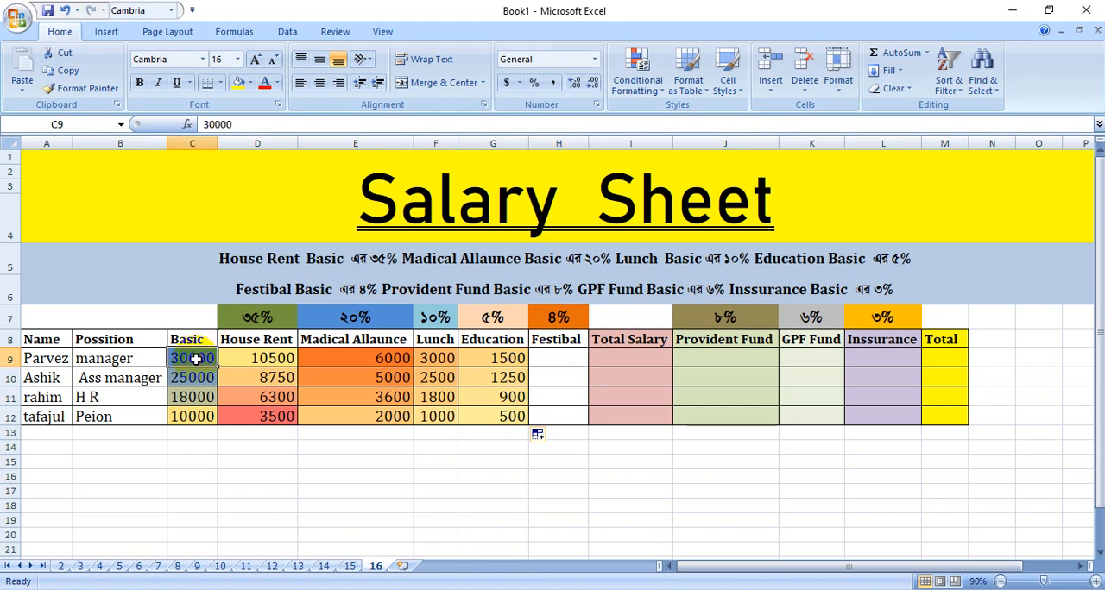
left_click(542, 358)
type("=")
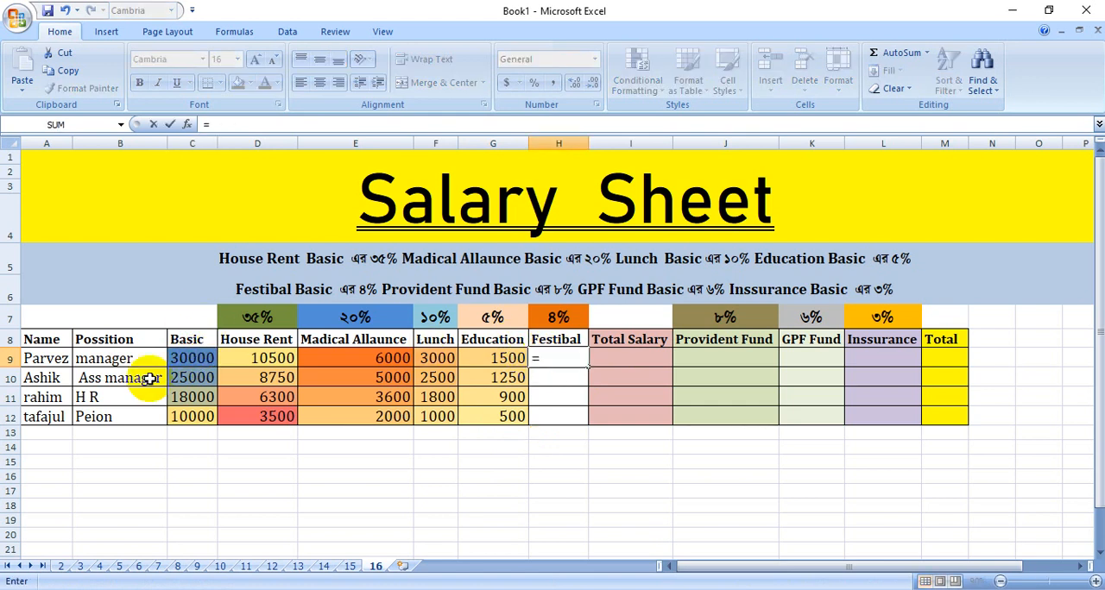
left_click(195, 358)
type("*")
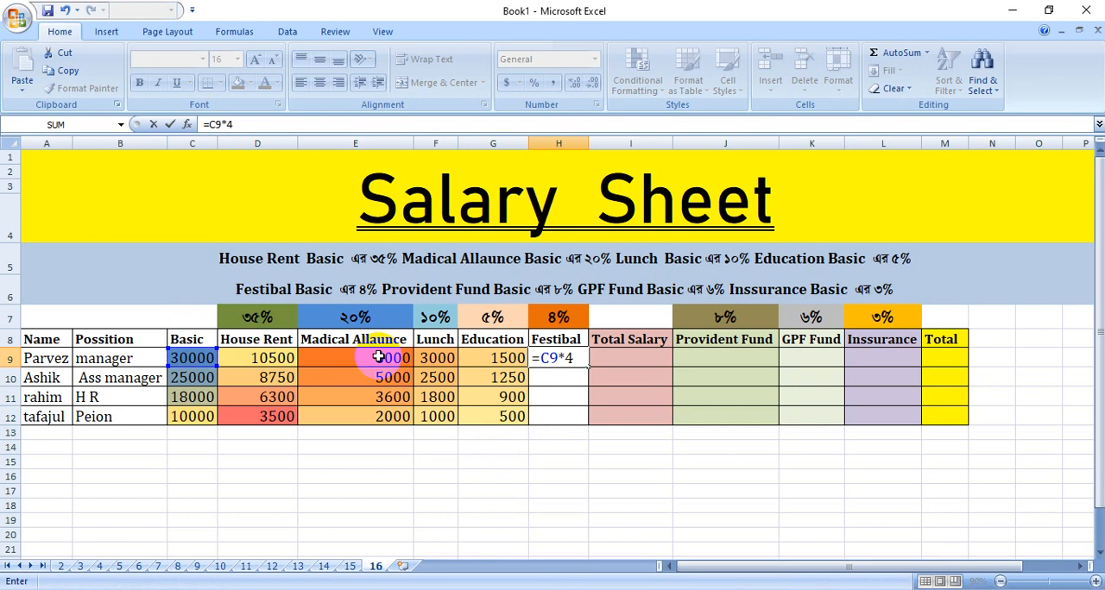
key("Return")
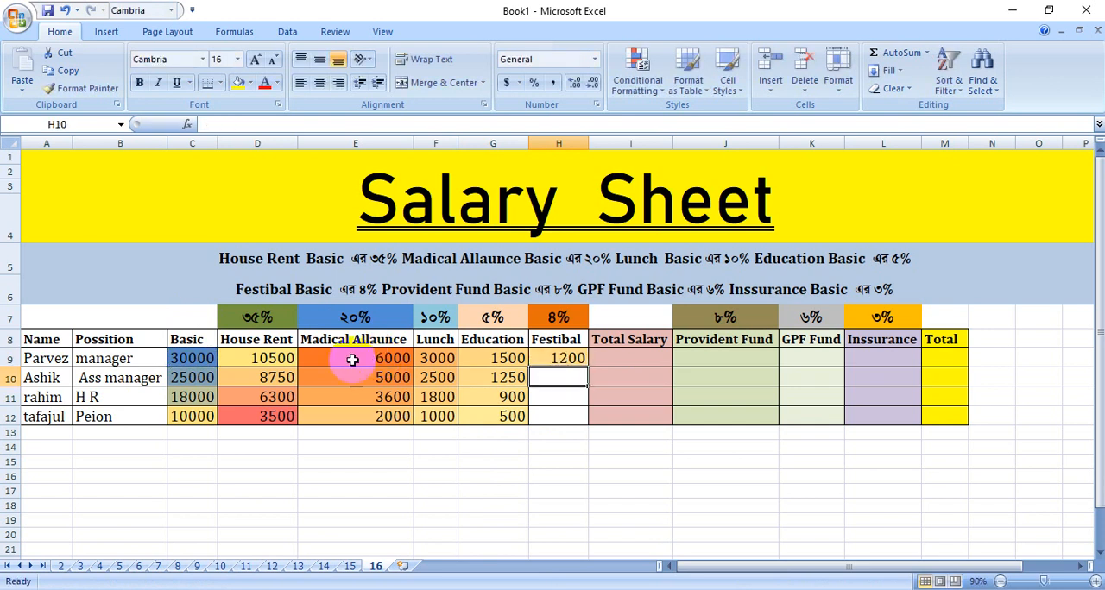
left_click(563, 364)
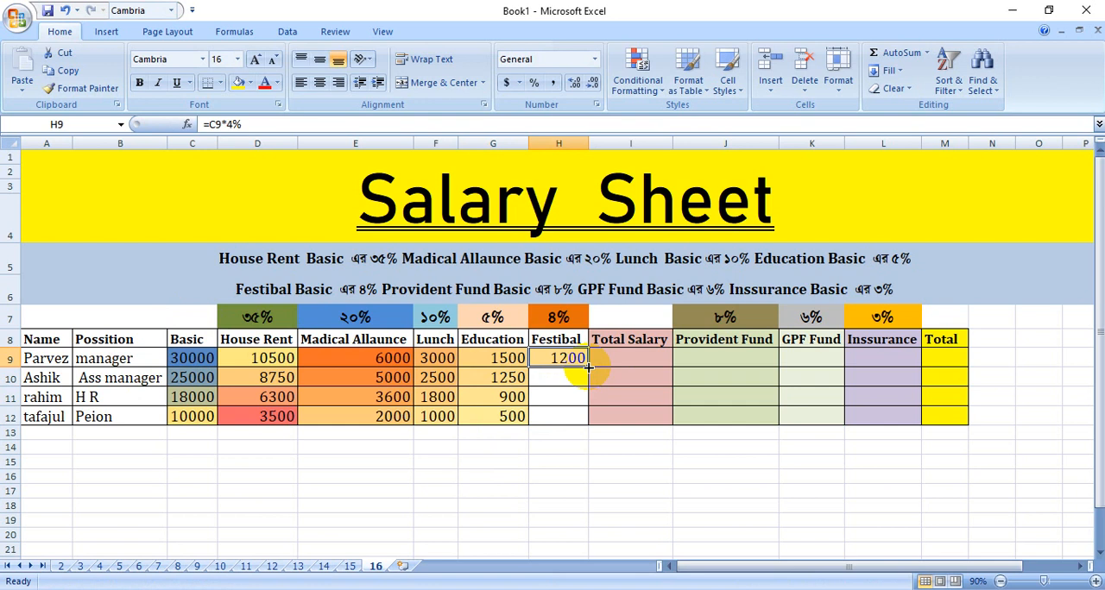
left_click_drag(587, 368, 580, 419)
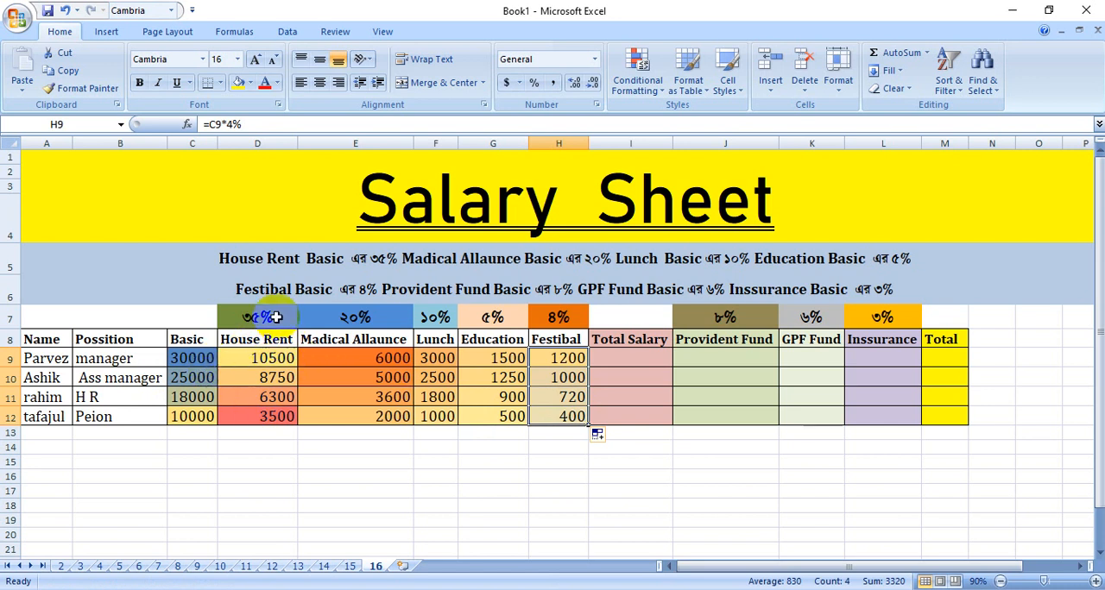
AutoSum the first employee's allowances in D9:H9 into the Total Salary cell I9.
left_click(622, 360)
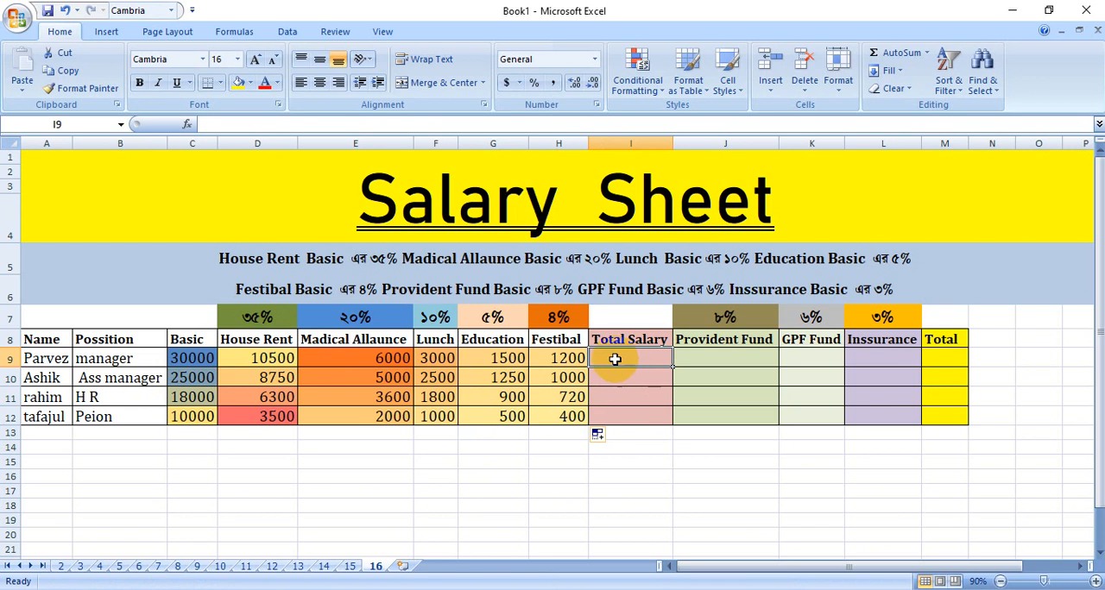
left_click_drag(283, 357, 571, 360)
left_click(906, 57)
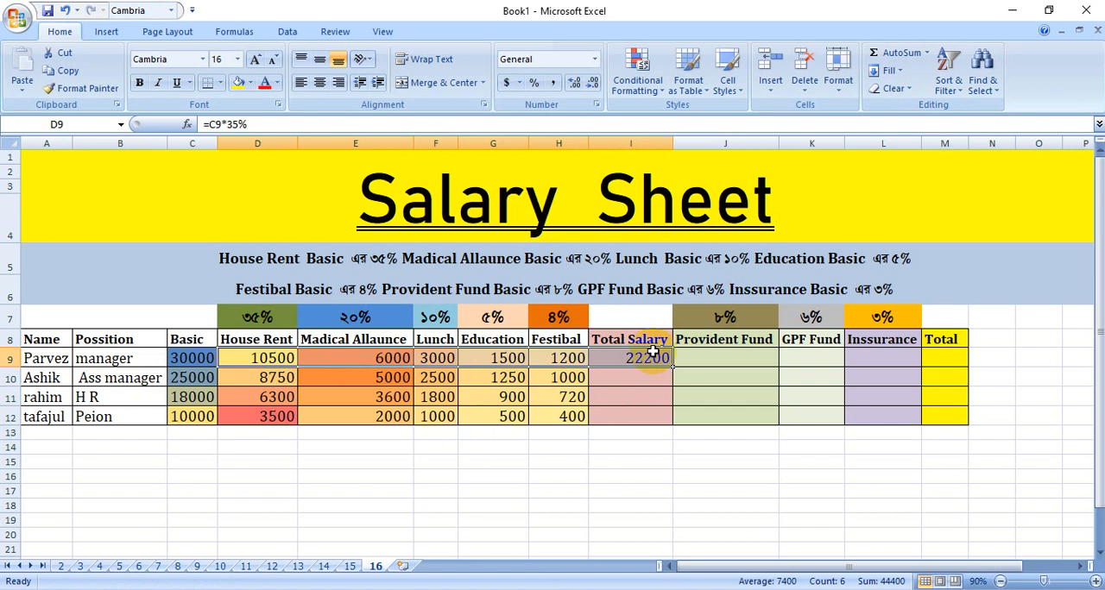
Fill the Total Salary formula in I9 down to I12 for the remaining employees.
left_click(647, 397)
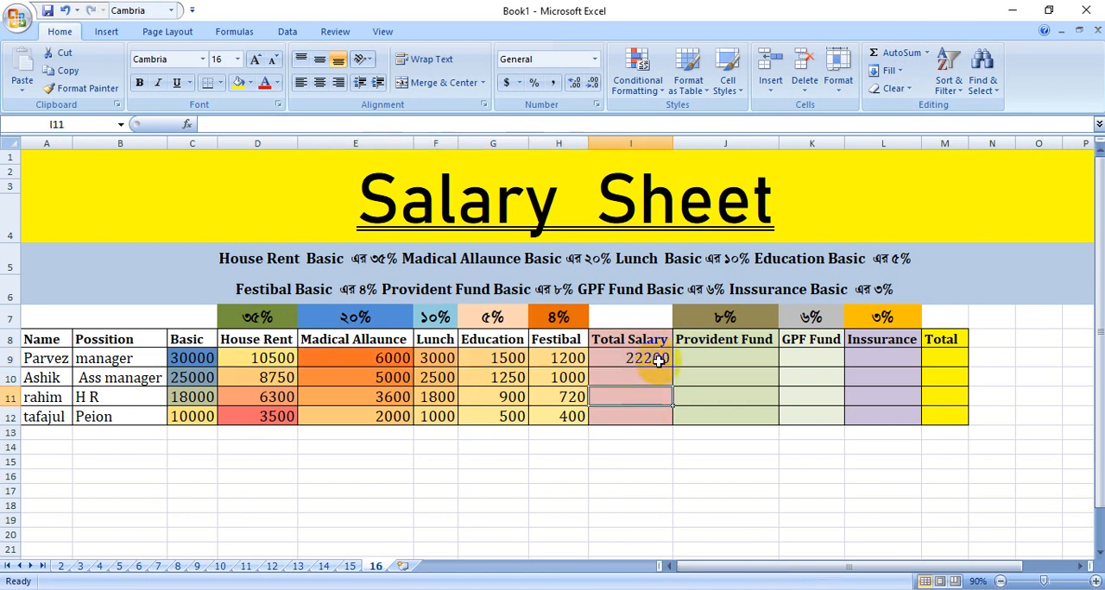
left_click(665, 363)
left_click_drag(674, 368, 675, 422)
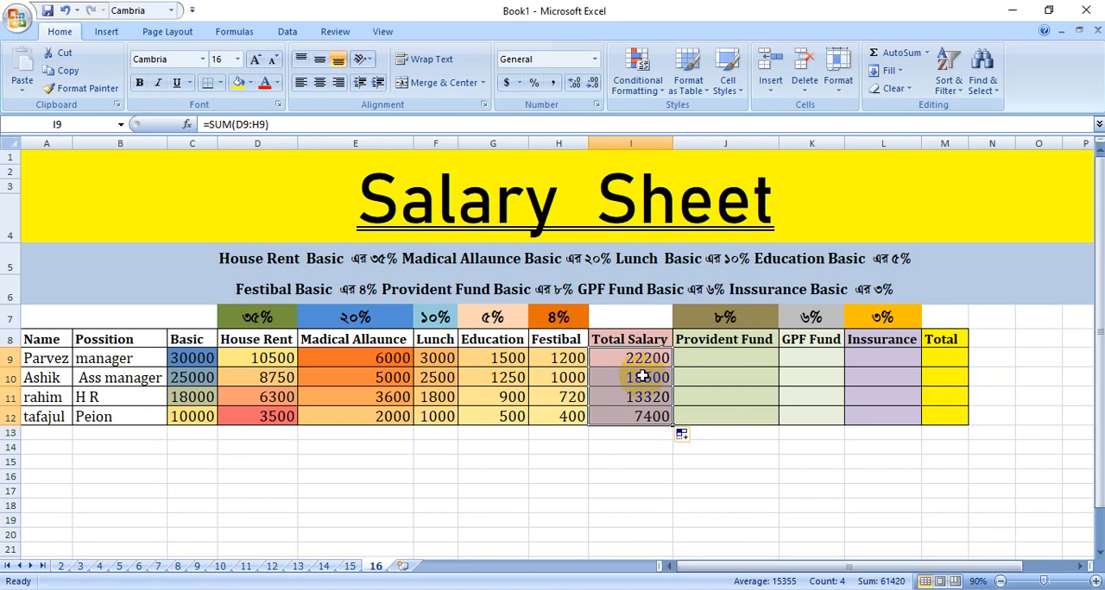
Calculate Provident Fund in J9 with the formula =C9*8% and fill it down to J12.
double_click(703, 360)
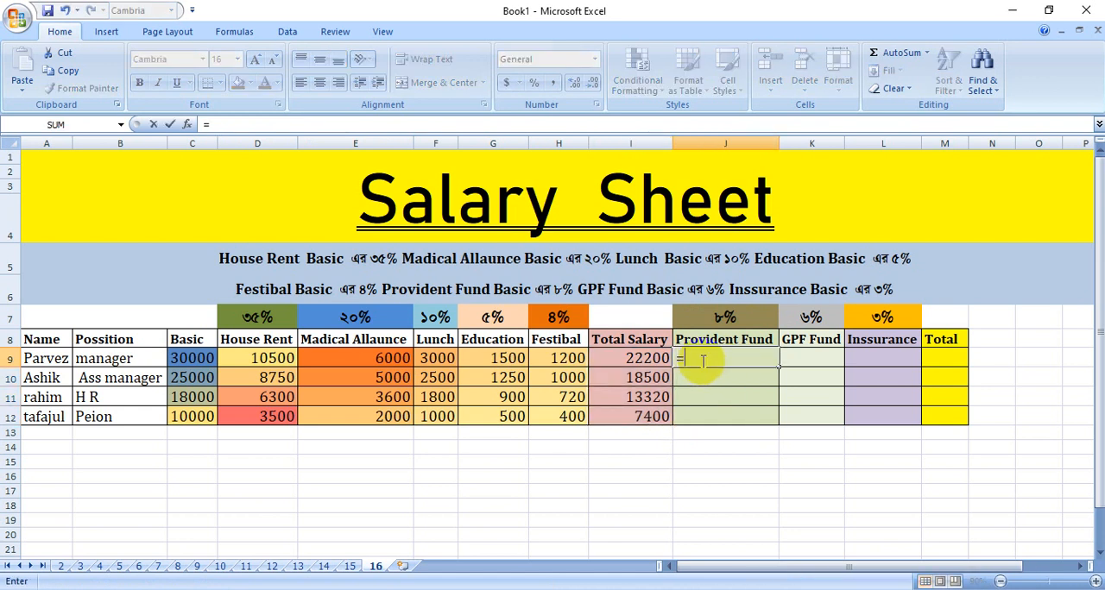
type("=")
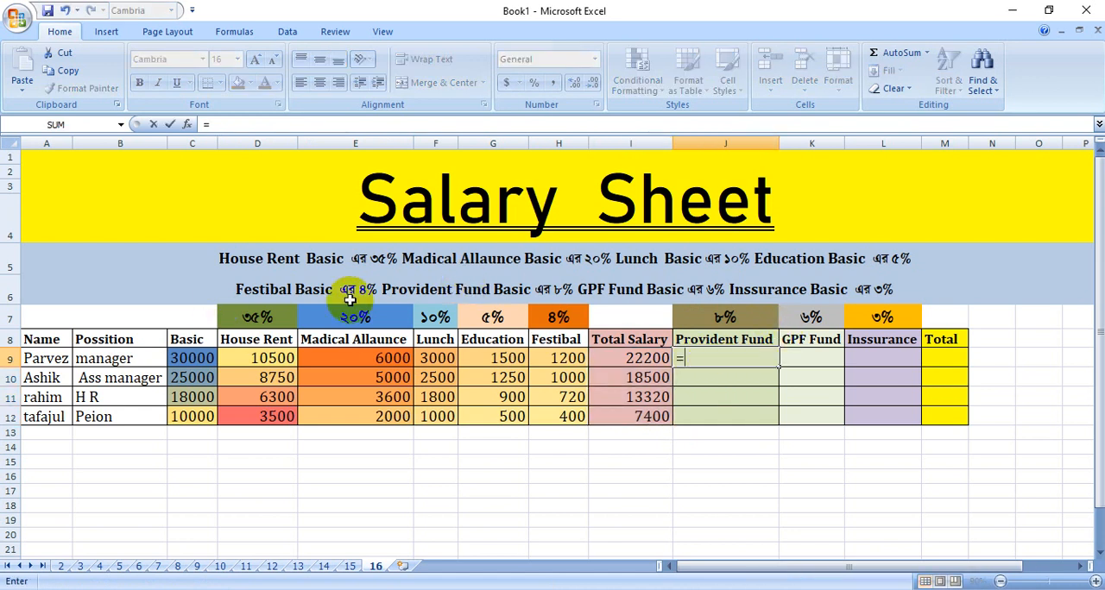
left_click(178, 357)
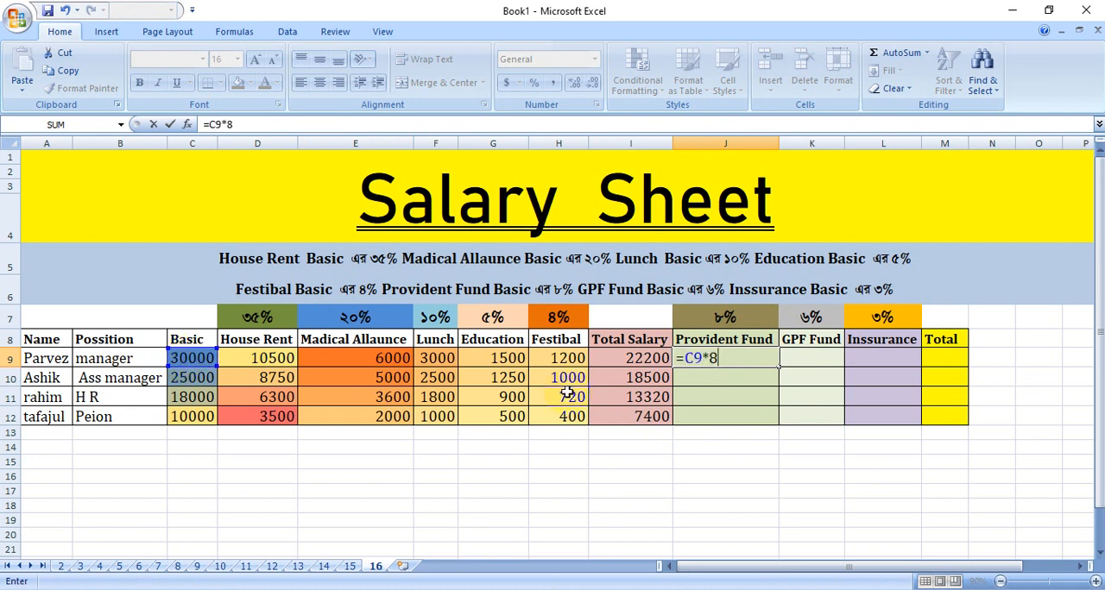
key("Return")
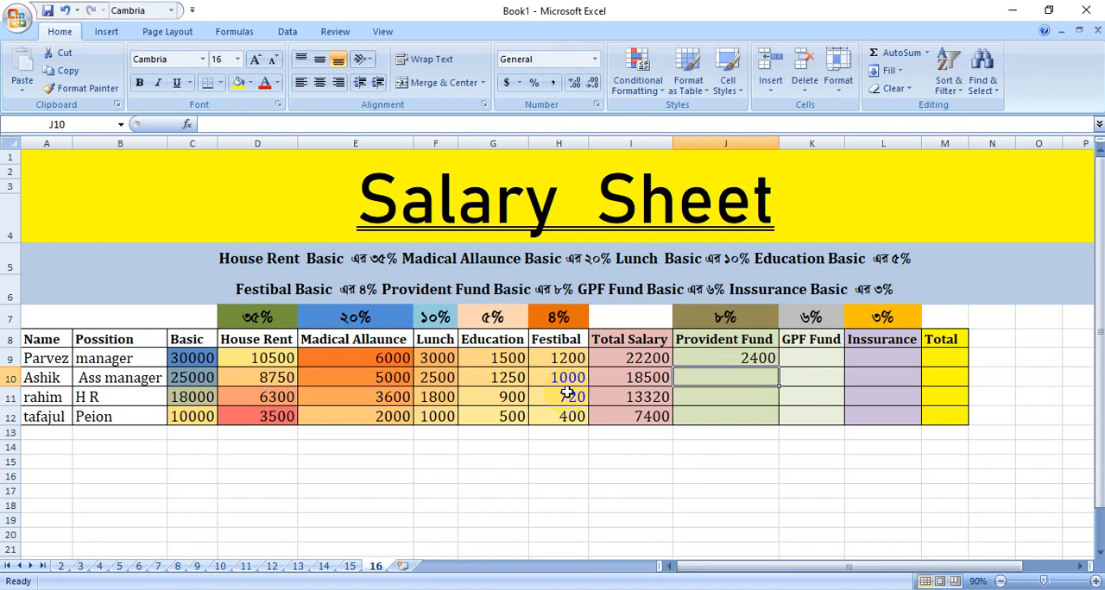
left_click(758, 358)
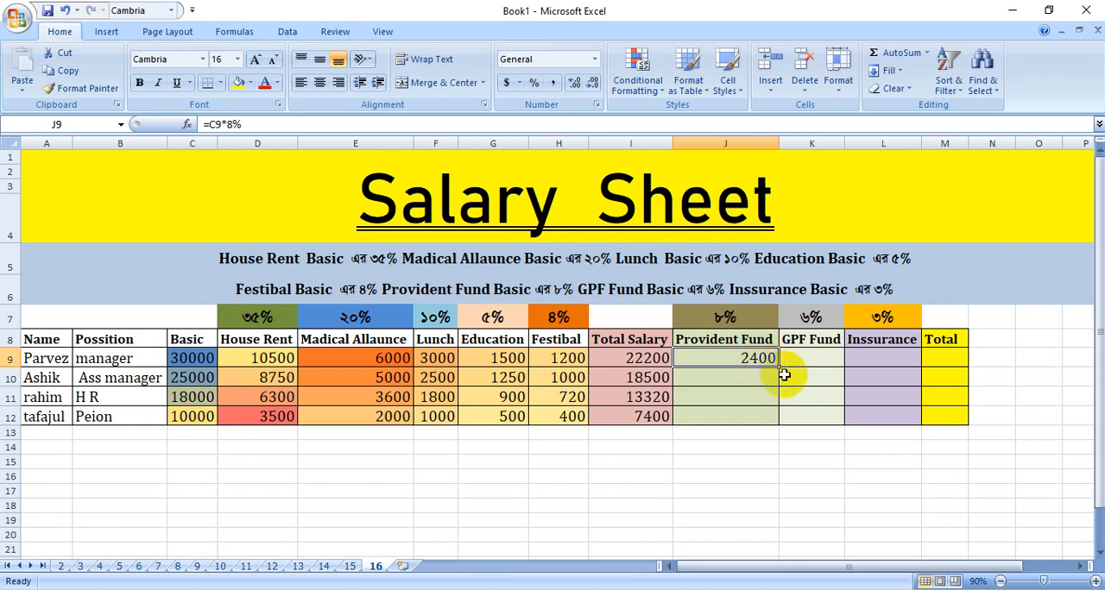
left_click_drag(779, 368, 780, 422)
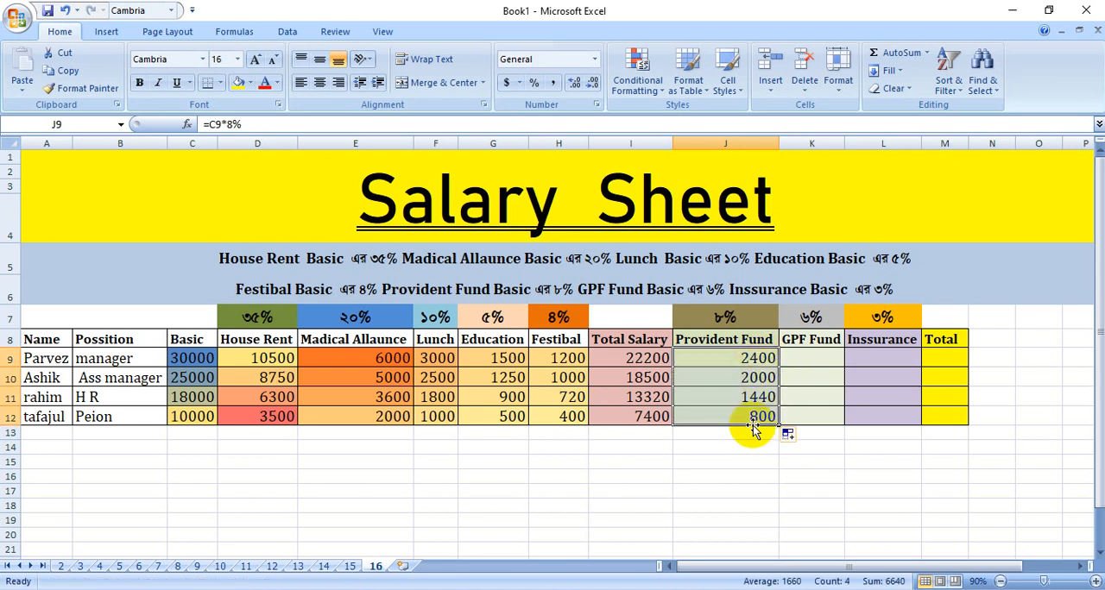
Calculate GPF Fund in K9 with the formula =C9*6% and fill it down to K12.
left_click(807, 356)
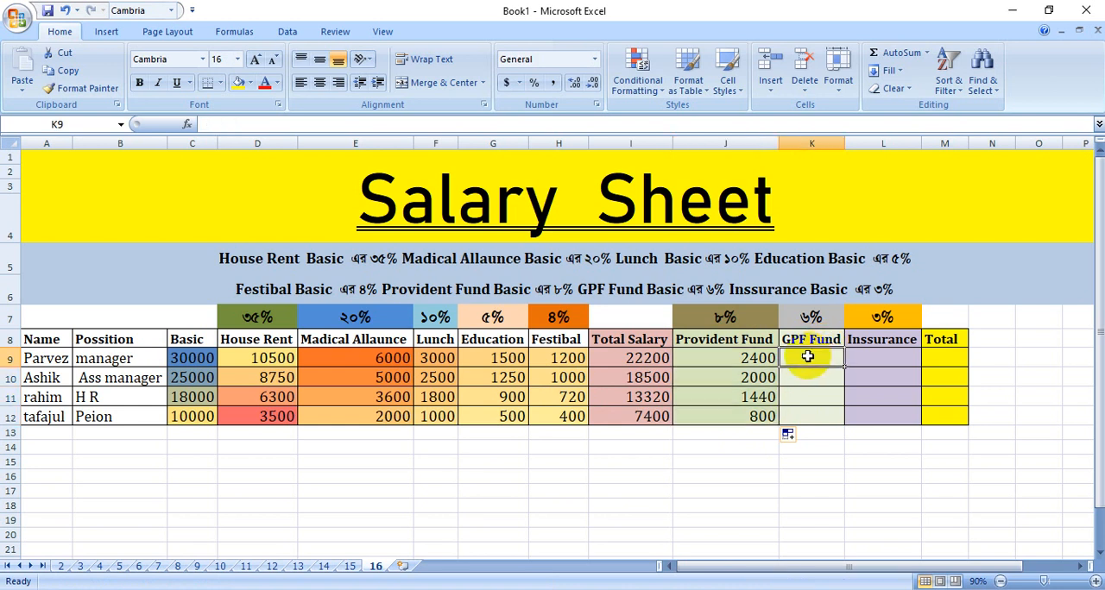
type("=")
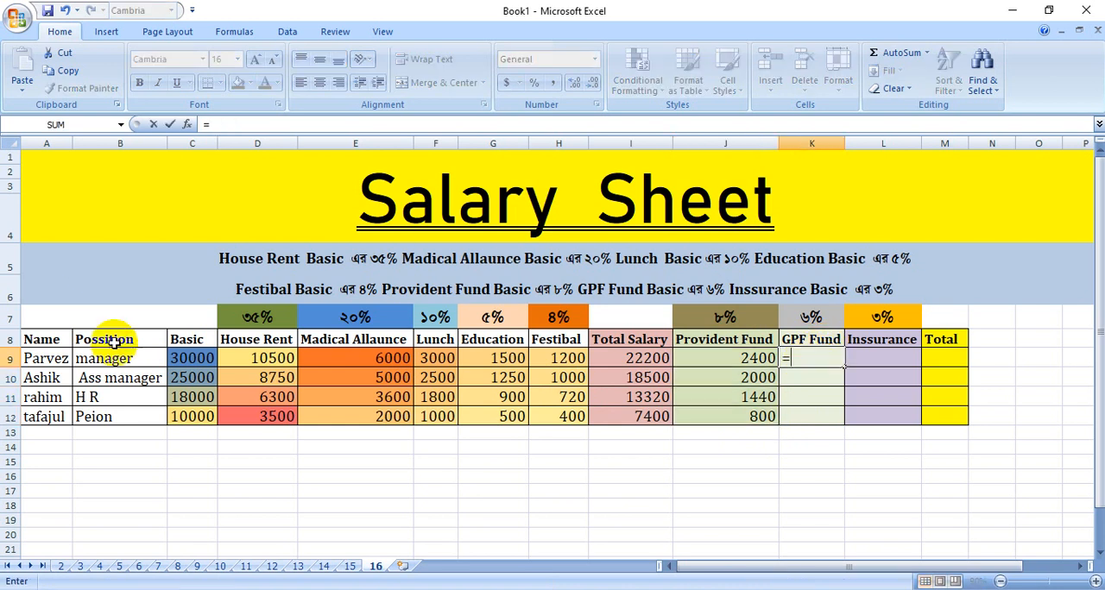
left_click(199, 359)
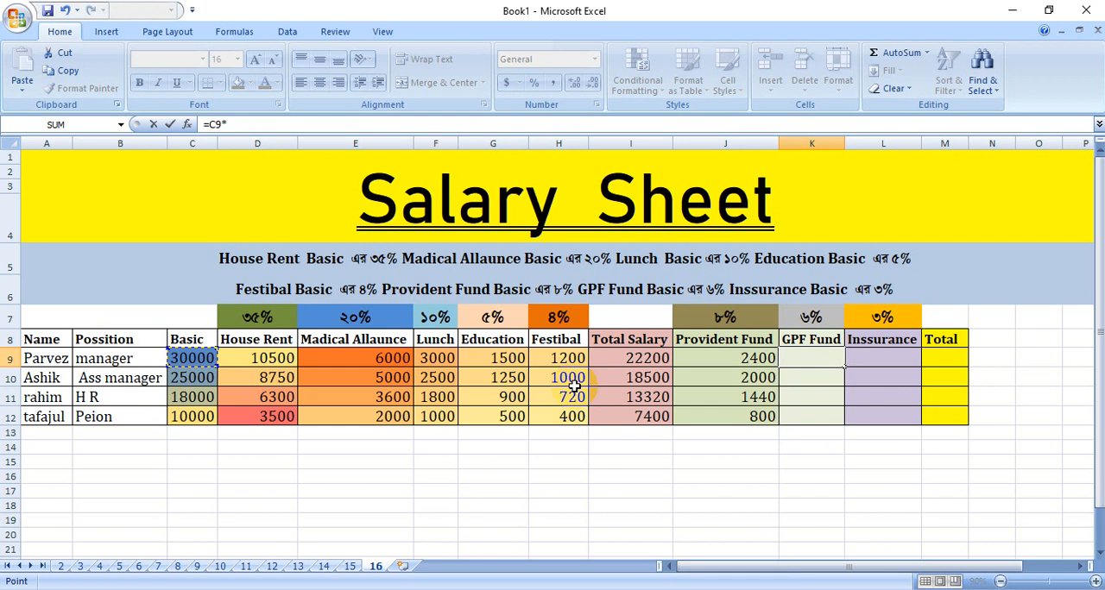
type("*")
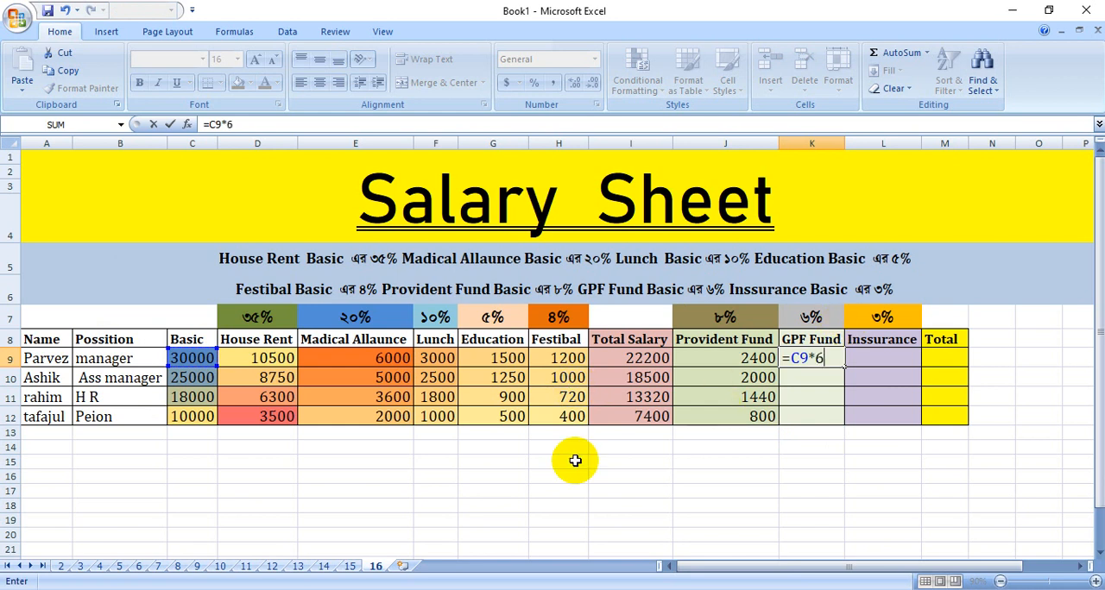
key("Return")
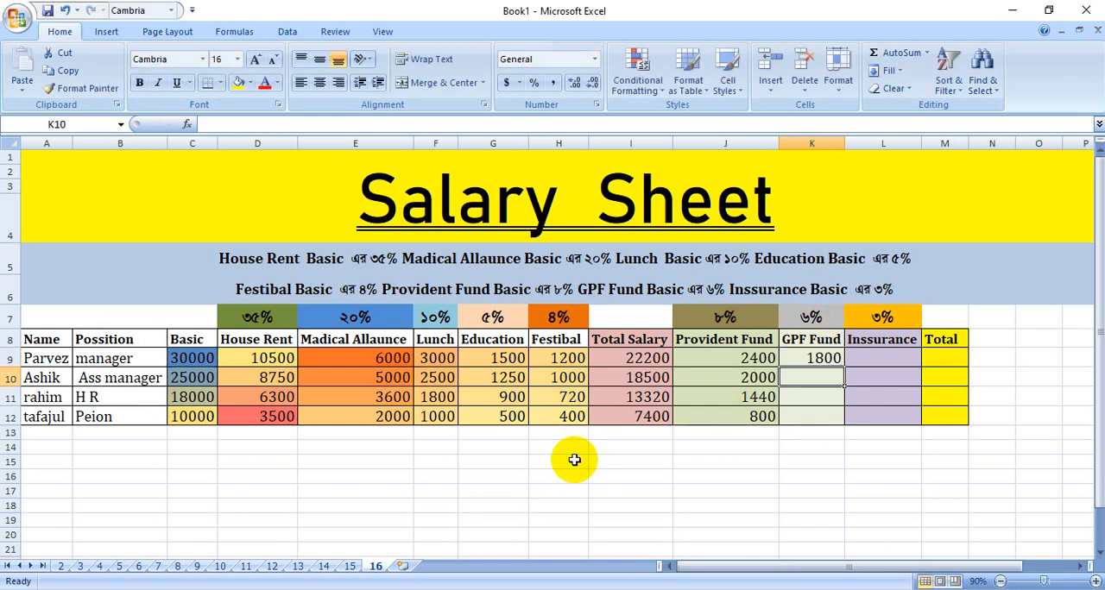
left_click(822, 360)
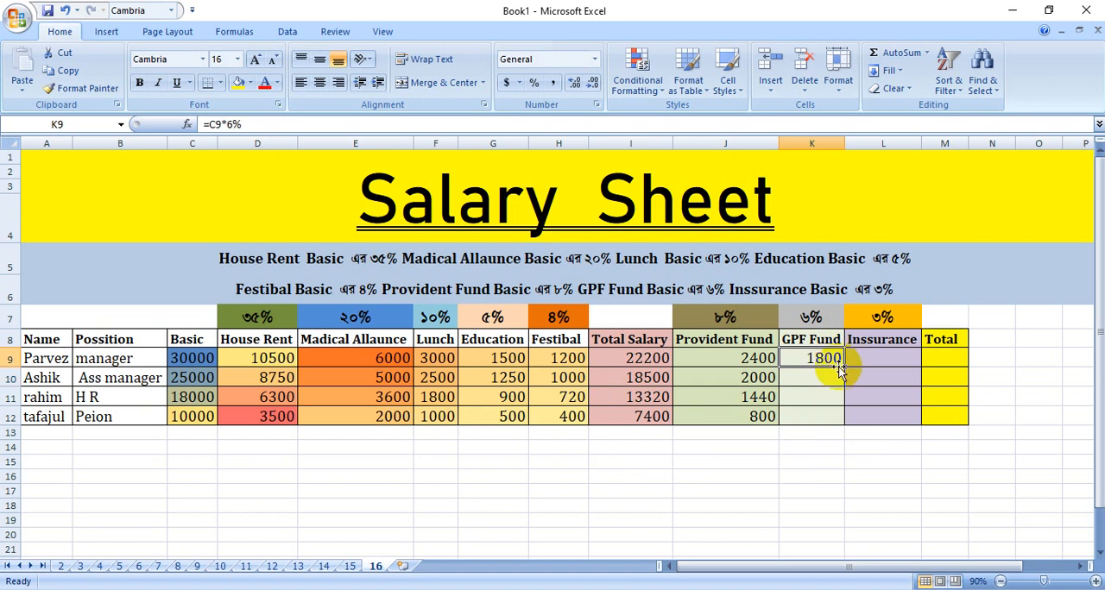
left_click_drag(846, 368, 848, 420)
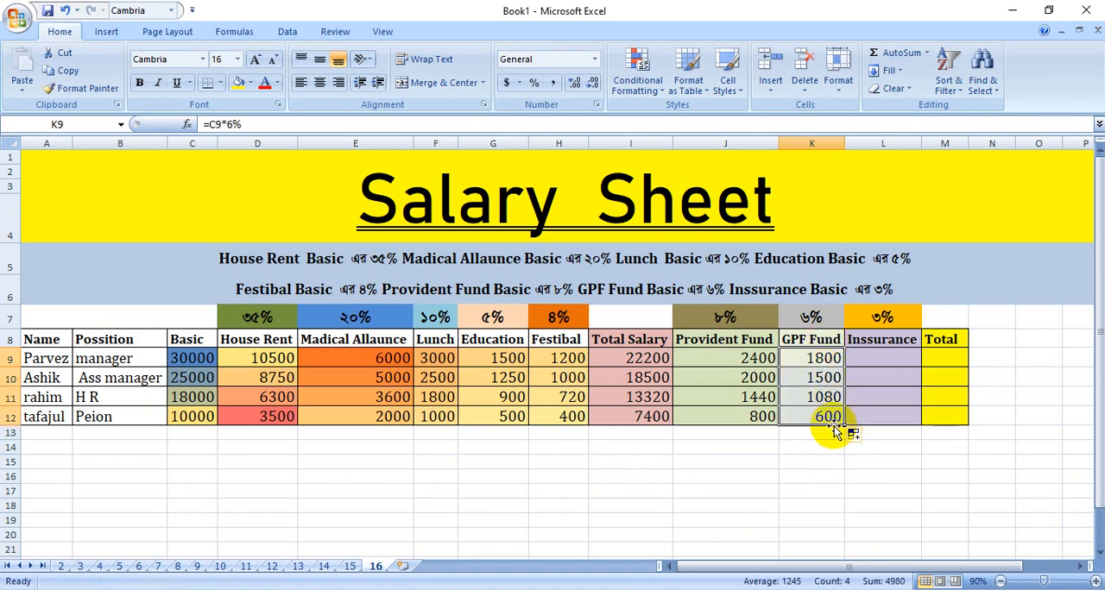
Calculate Inssurance in L9 with the formula =C9*3% and fill it down to L12.
left_click(882, 355)
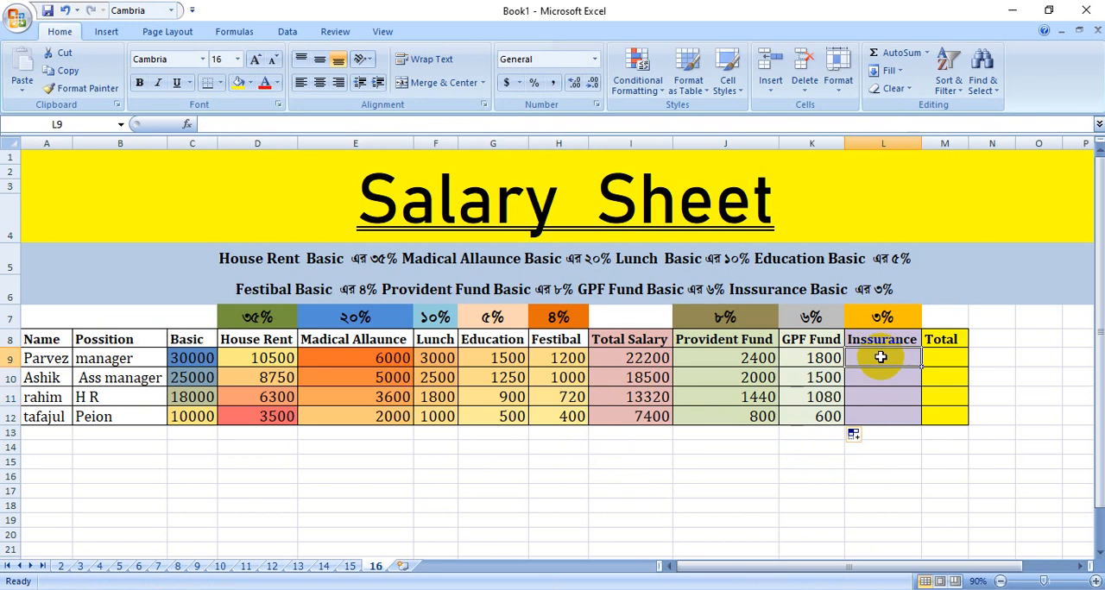
type("=C9")
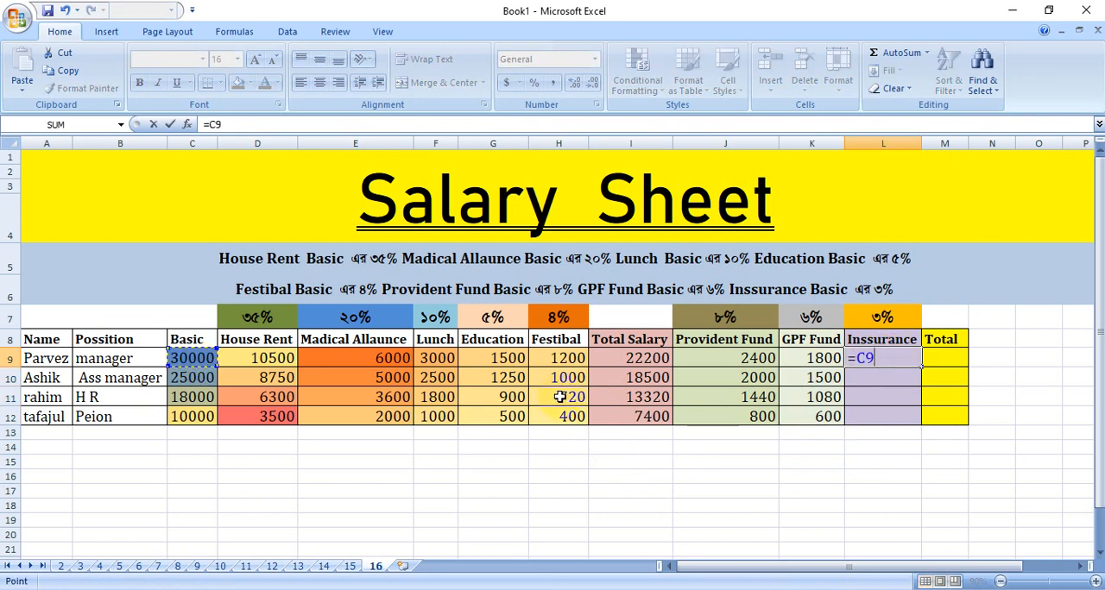
type("*")
left_click(811, 358)
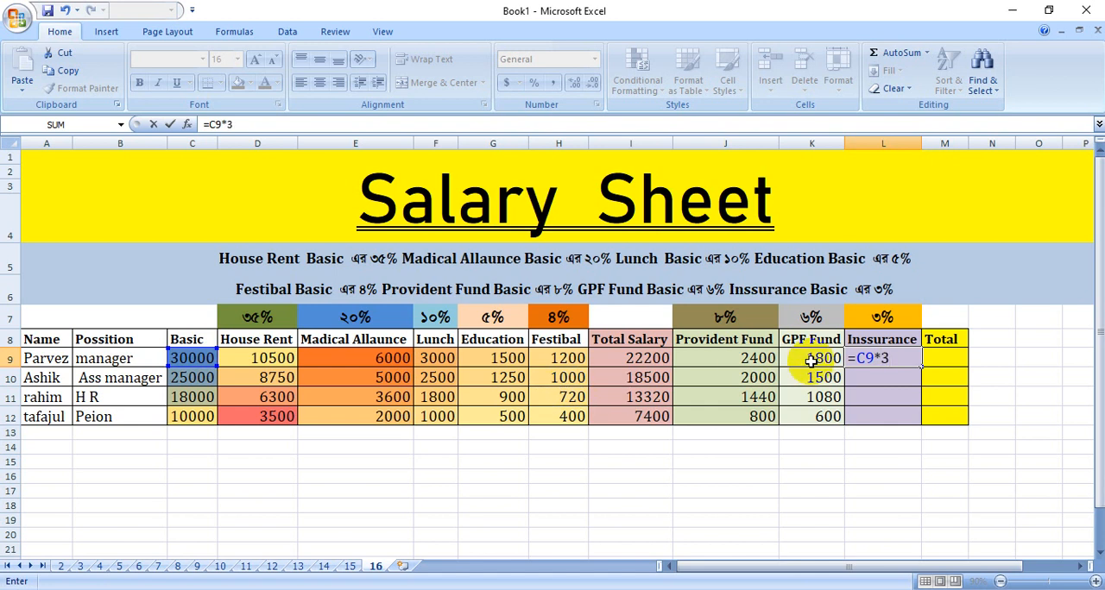
key("Return")
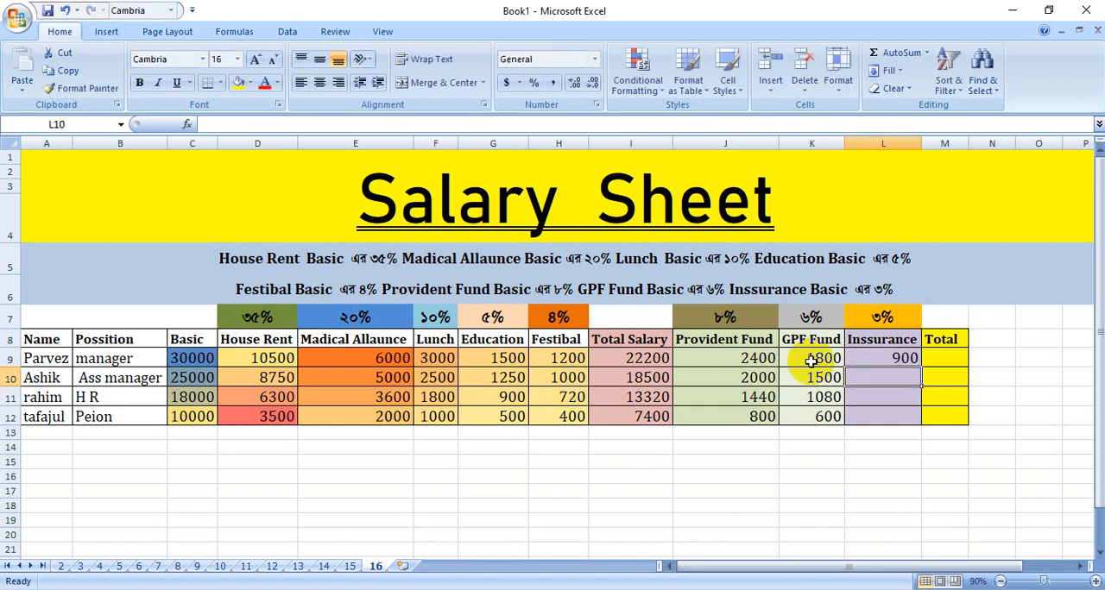
left_click(903, 355)
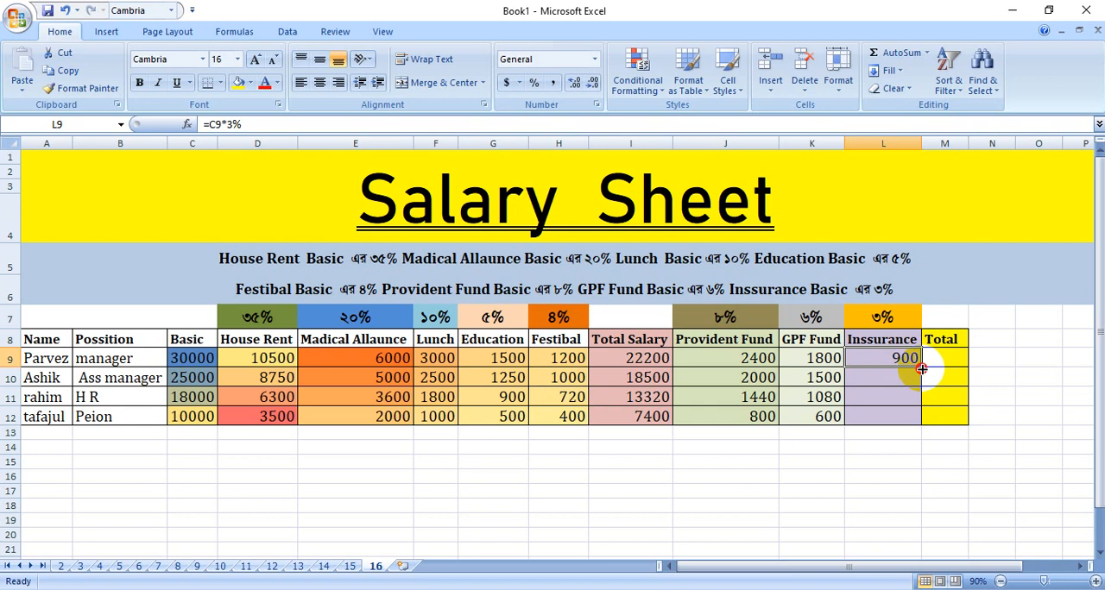
left_click_drag(922, 368, 913, 425)
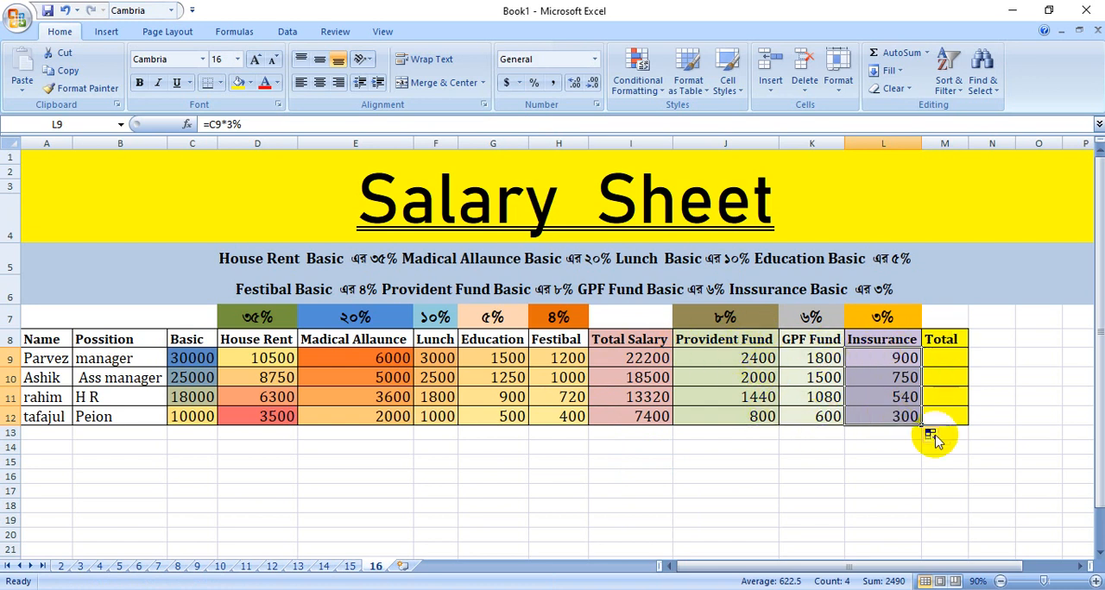
AutoSum the first employee's deductions in J9:L9 into the Total cell M9 and fill it down to M12.
left_click(936, 356)
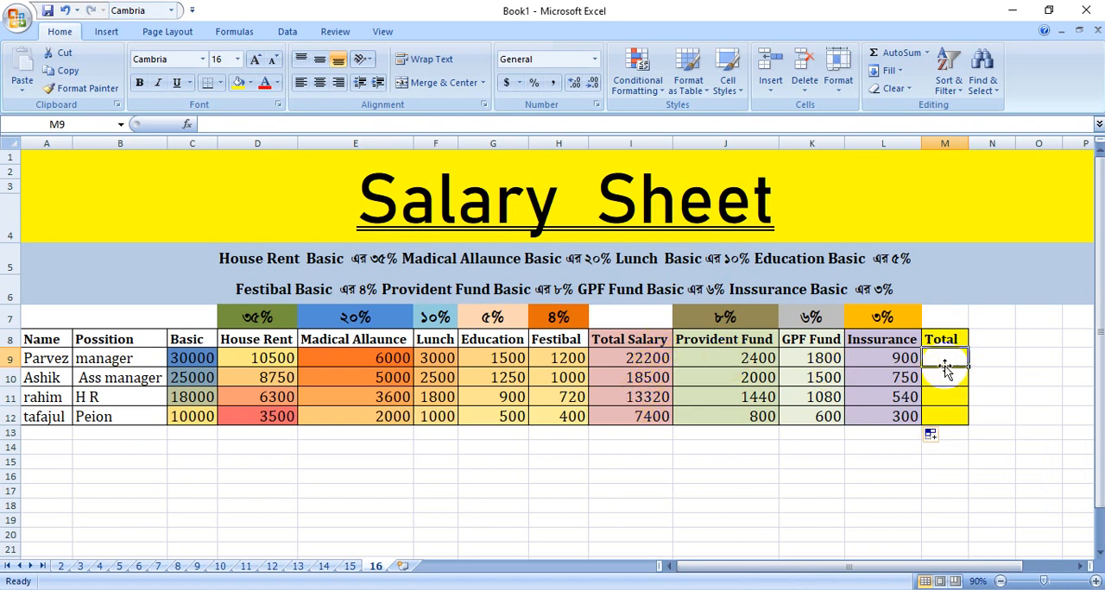
left_click_drag(720, 354, 904, 357)
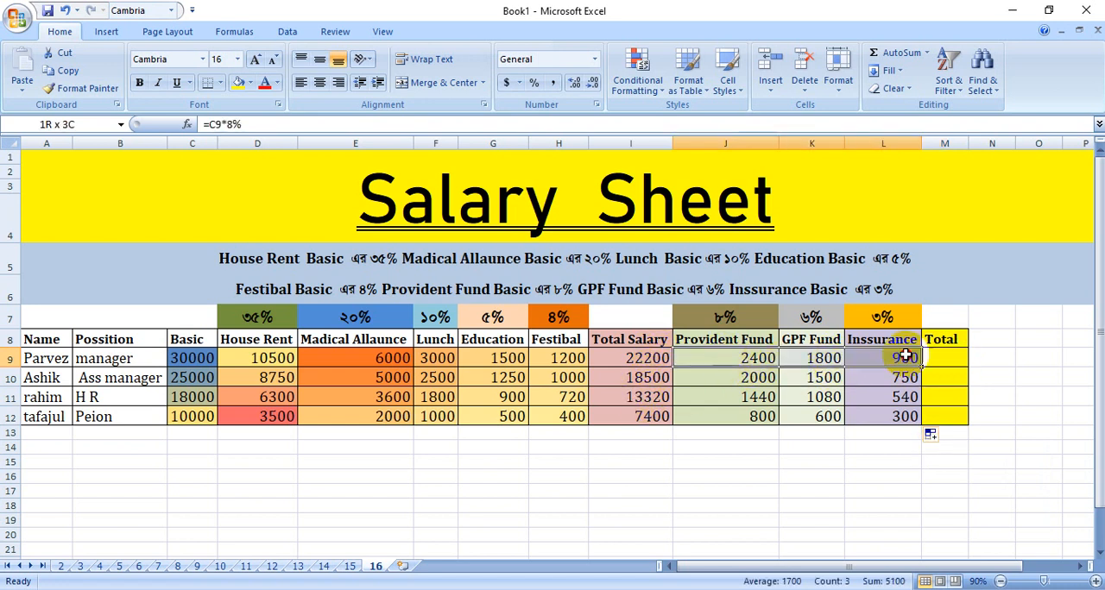
left_click(897, 52)
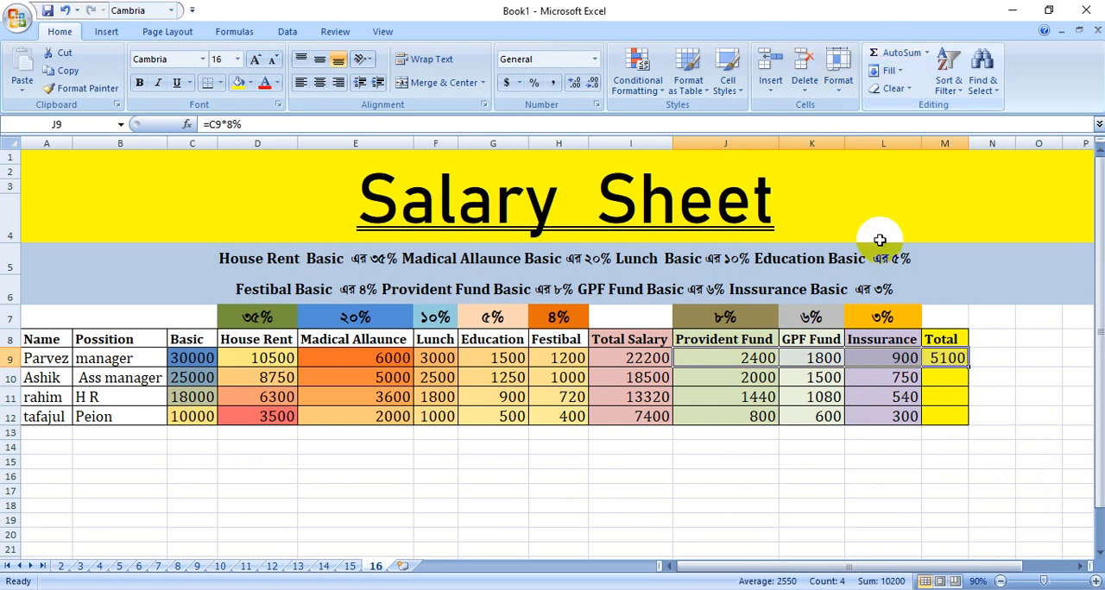
left_click(947, 360)
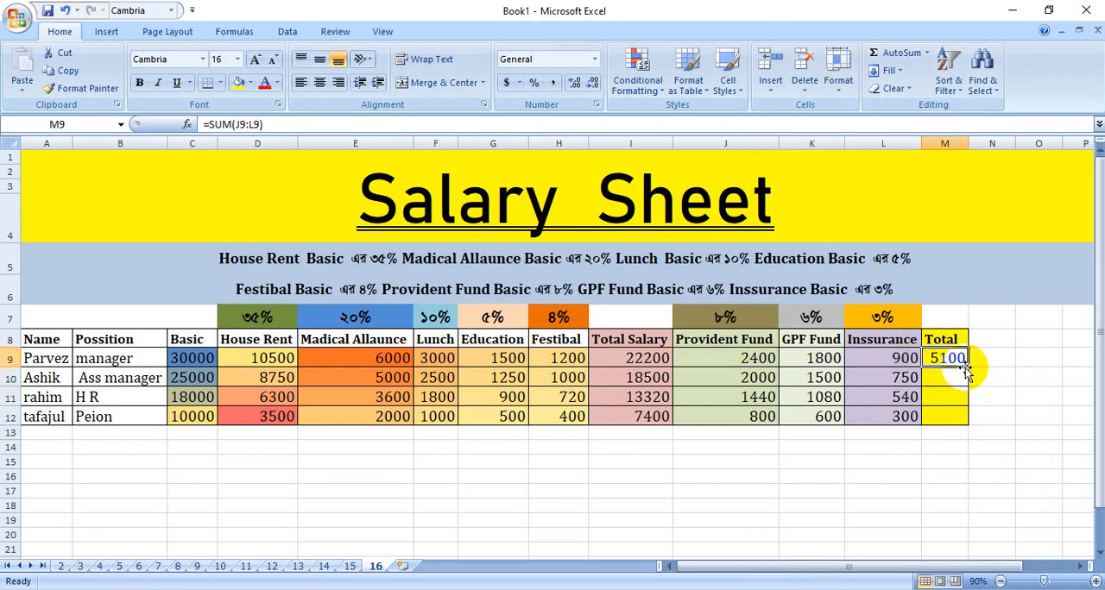
left_click_drag(972, 367, 963, 418)
left_click(954, 356)
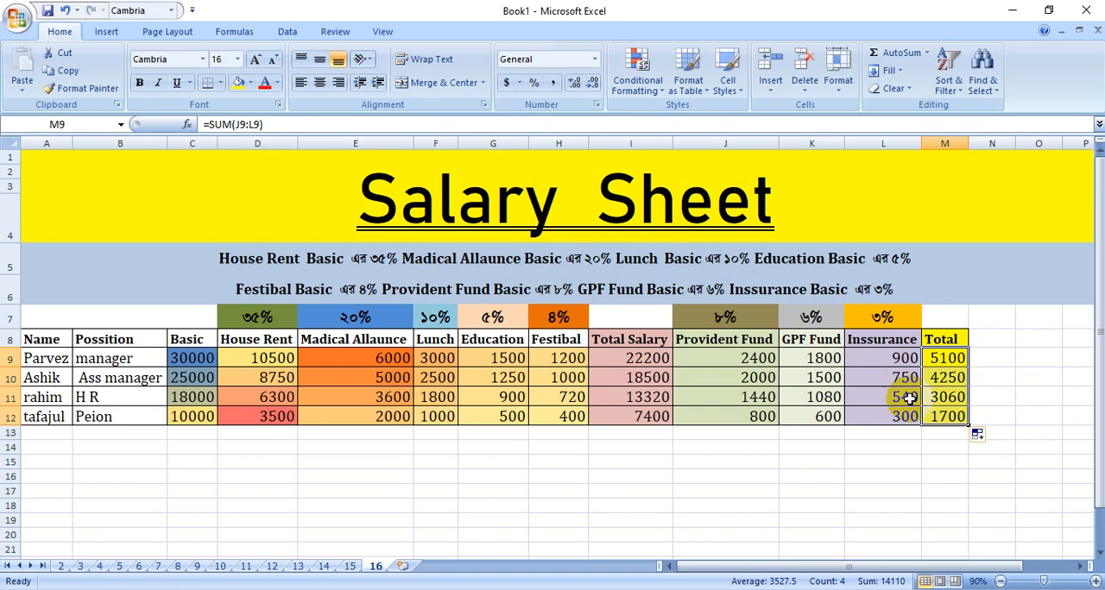
left_click(934, 489)
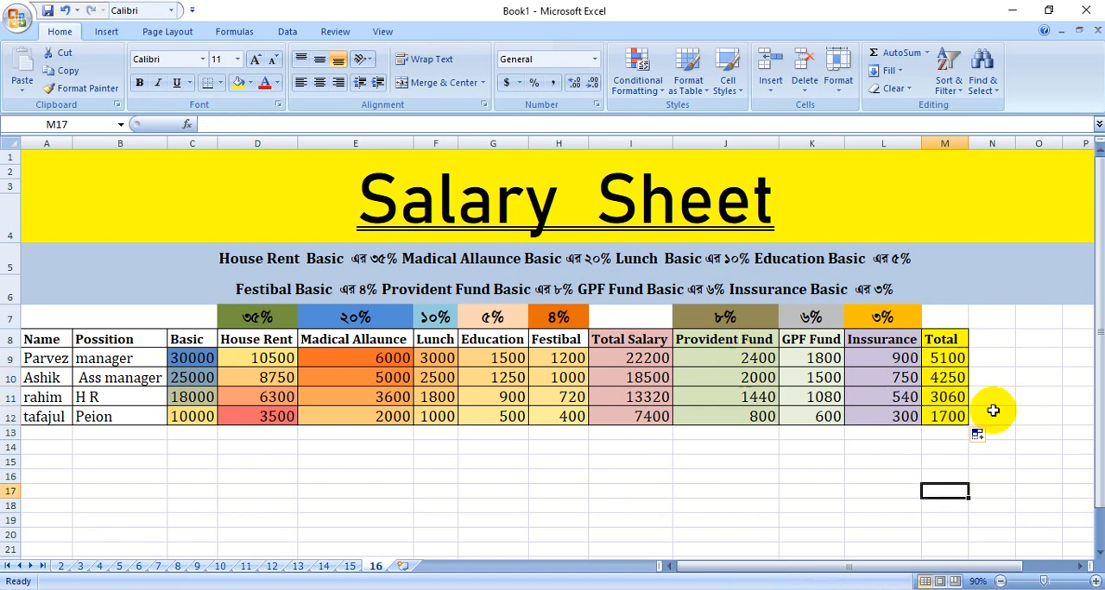